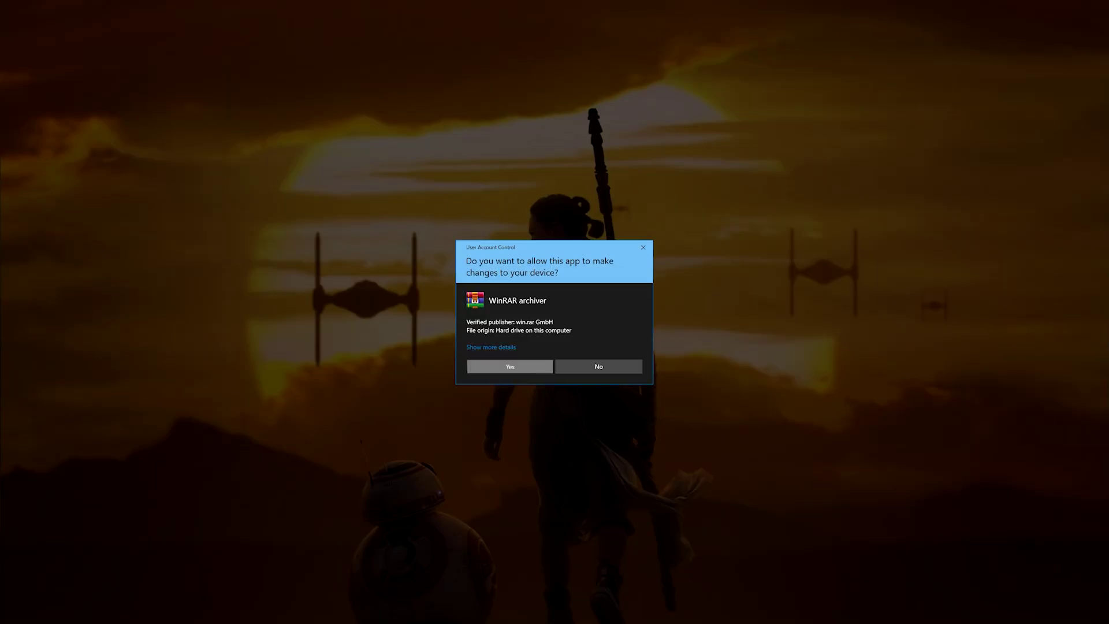
Install WinRAR with its default setup options and close the win-rar.com download page
{"action": "left_click", "coordinate": [527, 393]}
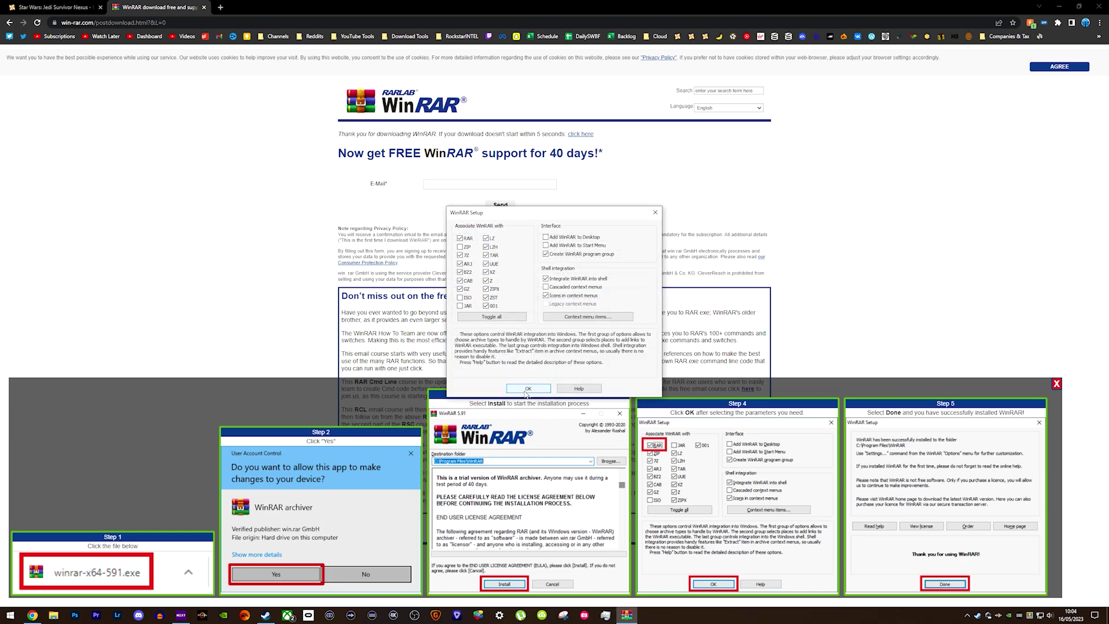
{"action": "left_click", "coordinate": [525, 390]}
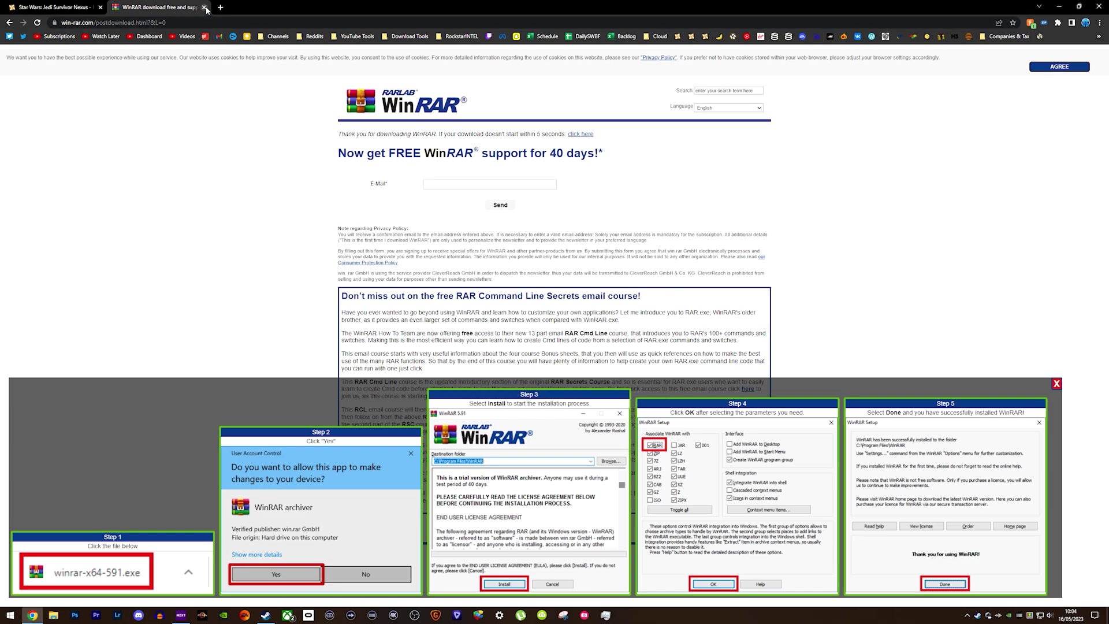
{"action": "left_click", "coordinate": [204, 7]}
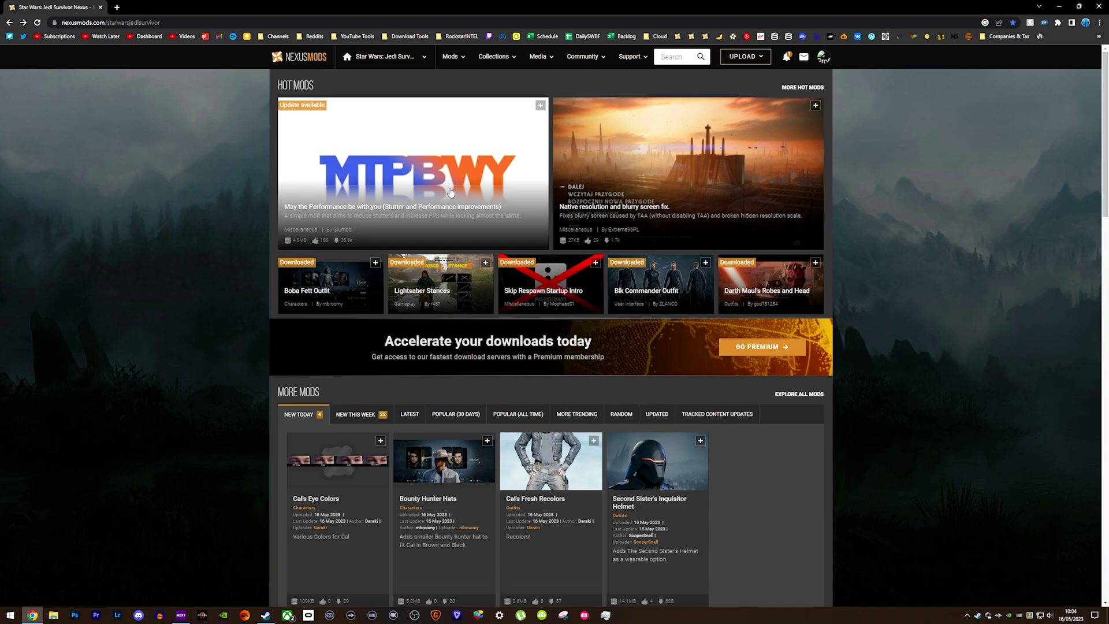
Open the Inquisitor Cal Outfit mod from page 2 of the Jedi Survivor mods list
{"action": "left_click", "coordinate": [799, 393]}
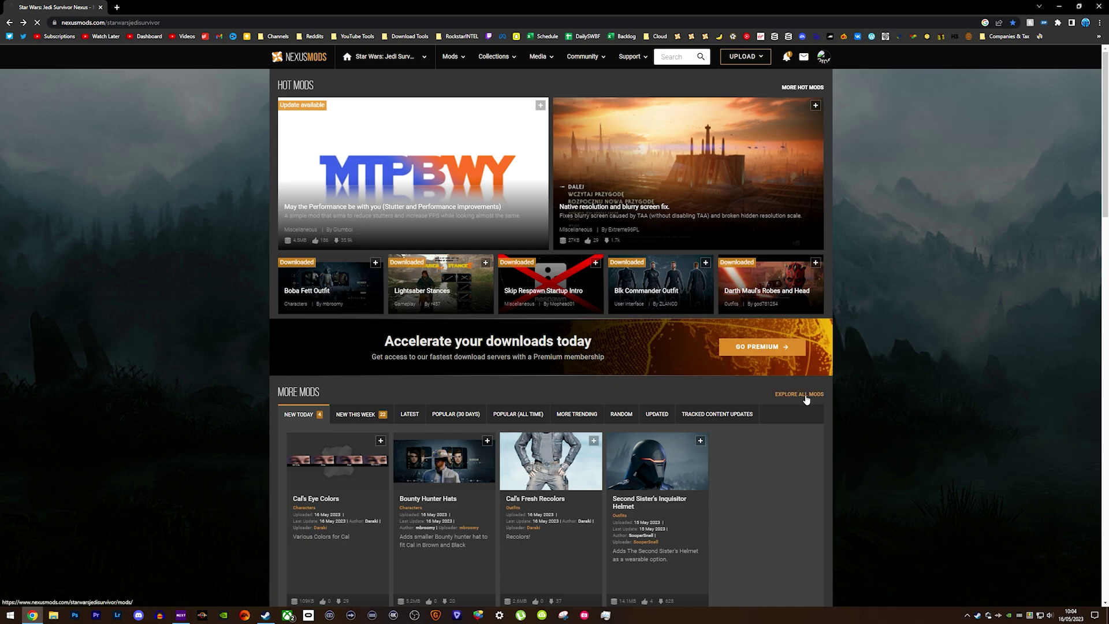
{"action": "scroll", "coordinate": [759, 352], "scroll_direction": "down", "scroll_amount": 8}
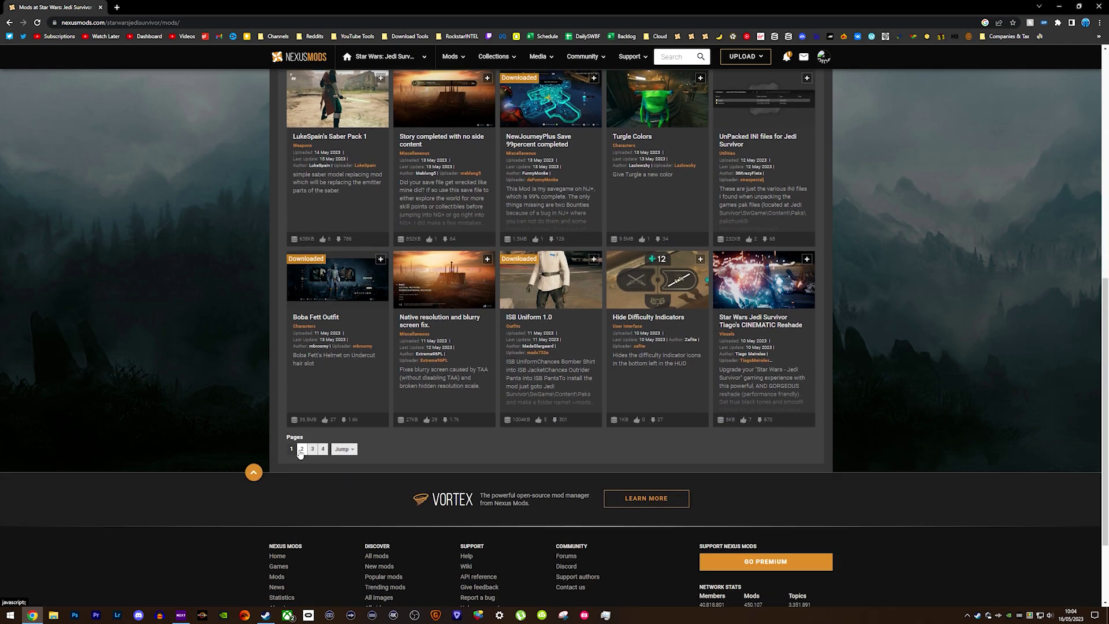
{"action": "left_click", "coordinate": [302, 449]}
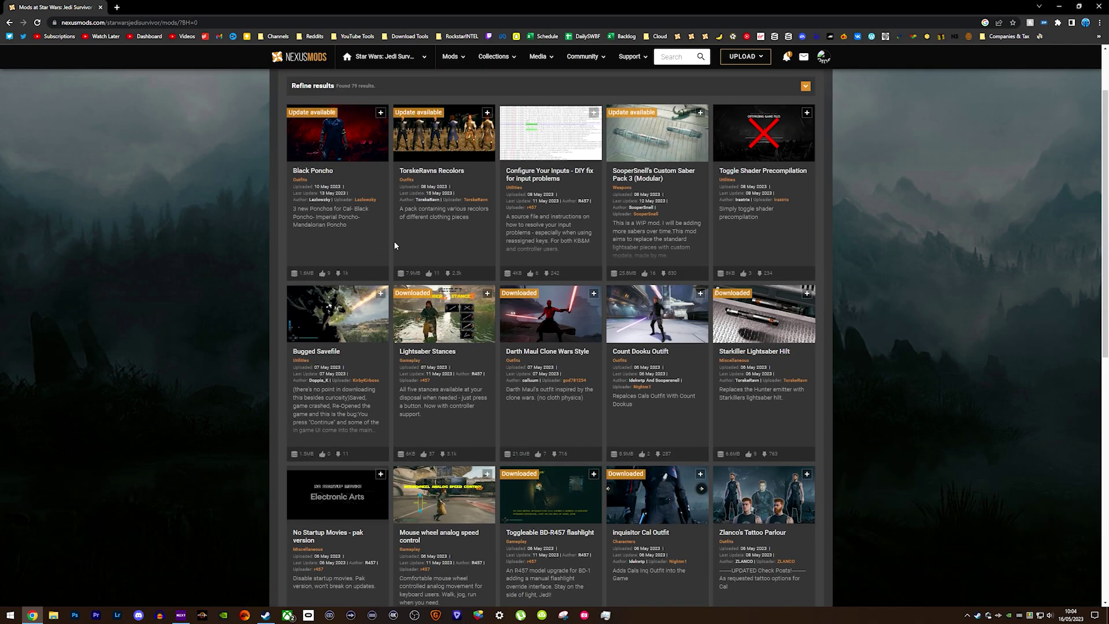
{"action": "scroll", "coordinate": [394, 245], "scroll_direction": "down", "scroll_amount": 3}
{"action": "scroll", "coordinate": [497, 277], "scroll_direction": "down", "scroll_amount": 1}
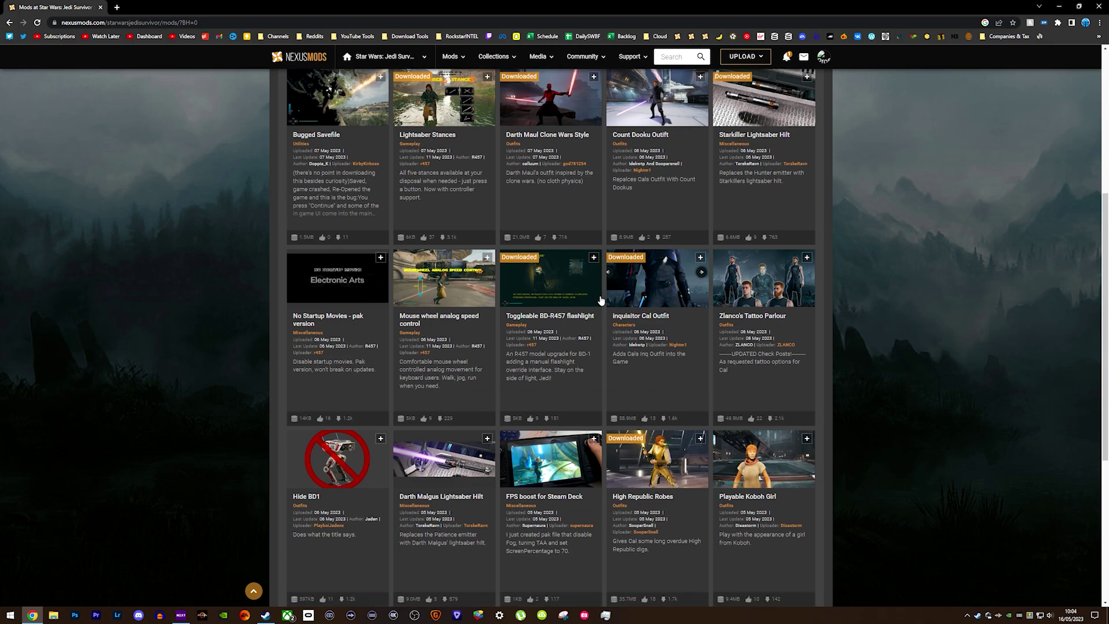
{"action": "left_click", "coordinate": [654, 299]}
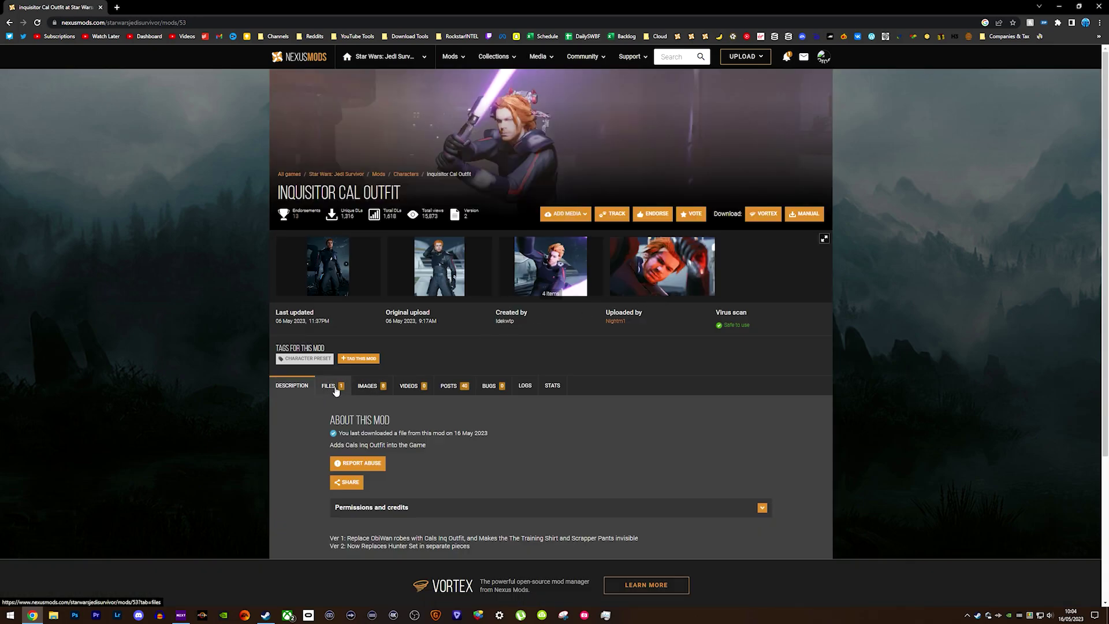
Slow-download the main file Inq Outfit-53-2-1683412678.rar from the mod's Files tab
{"action": "left_click", "coordinate": [803, 217]}
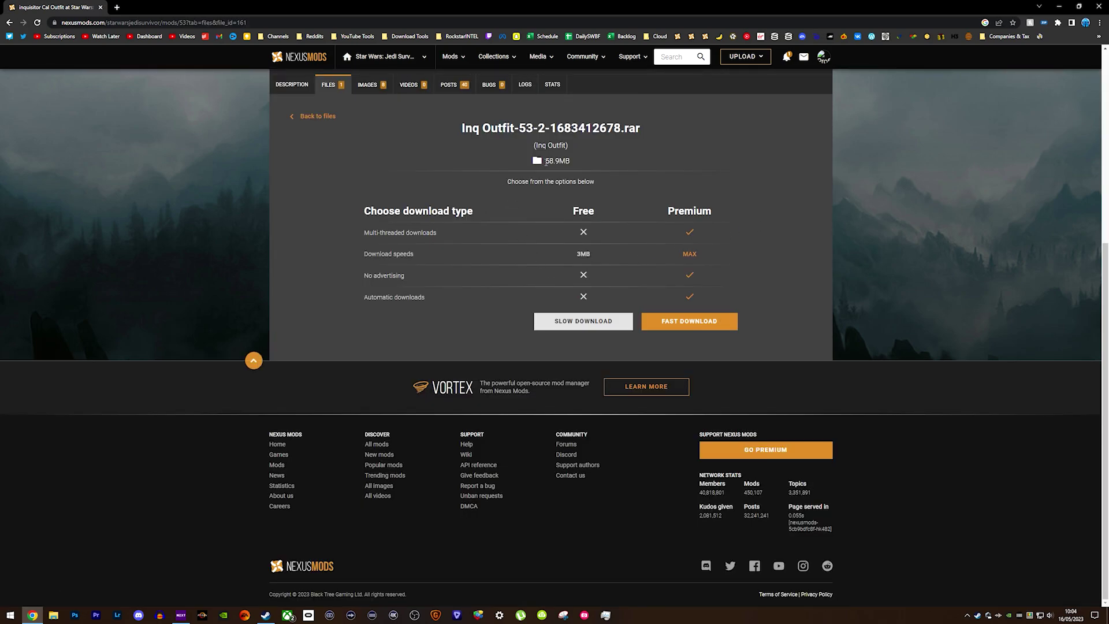
{"action": "scroll", "coordinate": [390, 242], "scroll_direction": "up", "scroll_amount": 2}
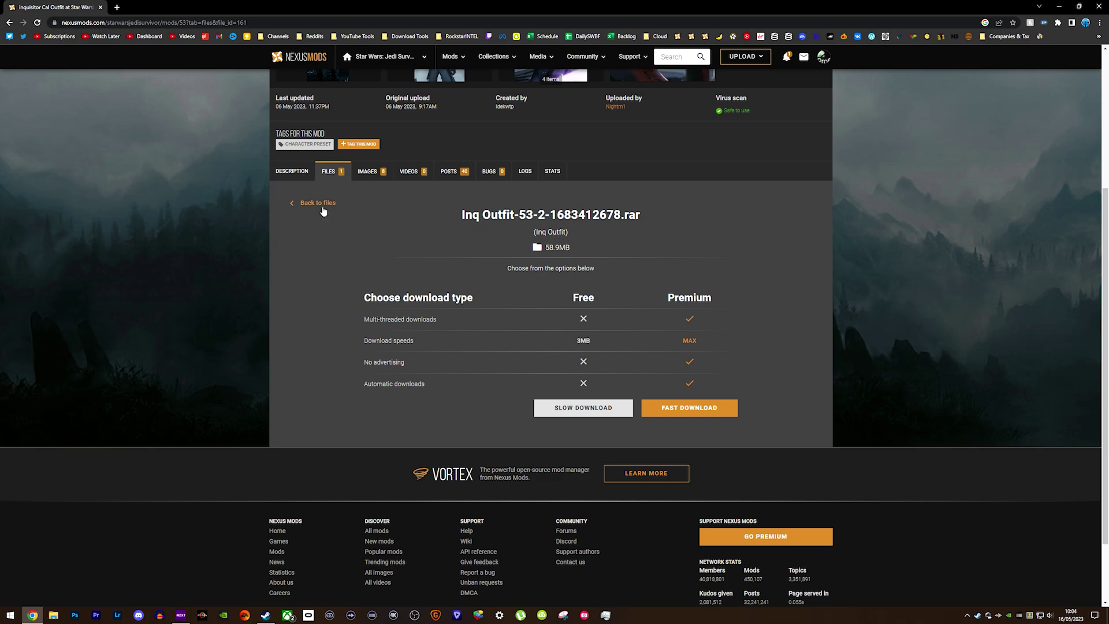
{"action": "left_click", "coordinate": [320, 203]}
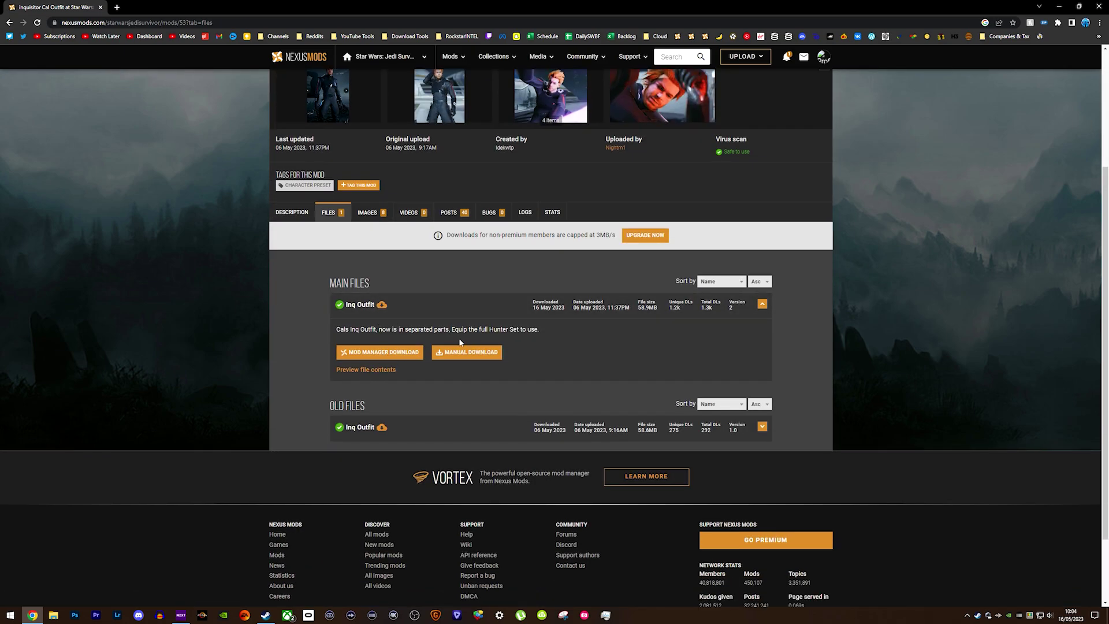
{"action": "left_click", "coordinate": [468, 353]}
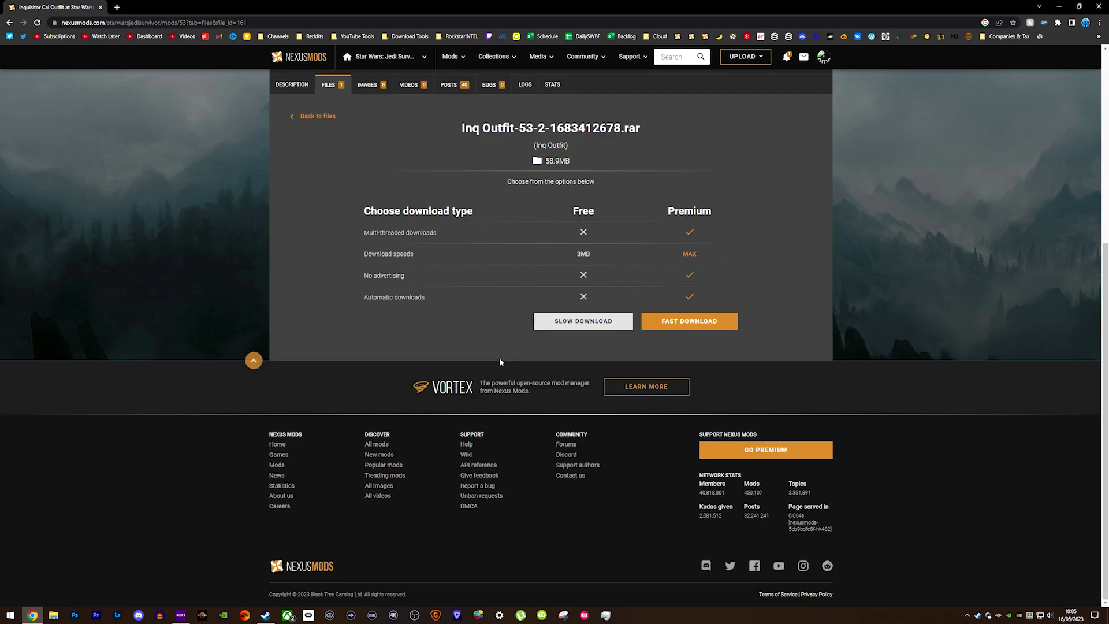
{"action": "left_click", "coordinate": [565, 325]}
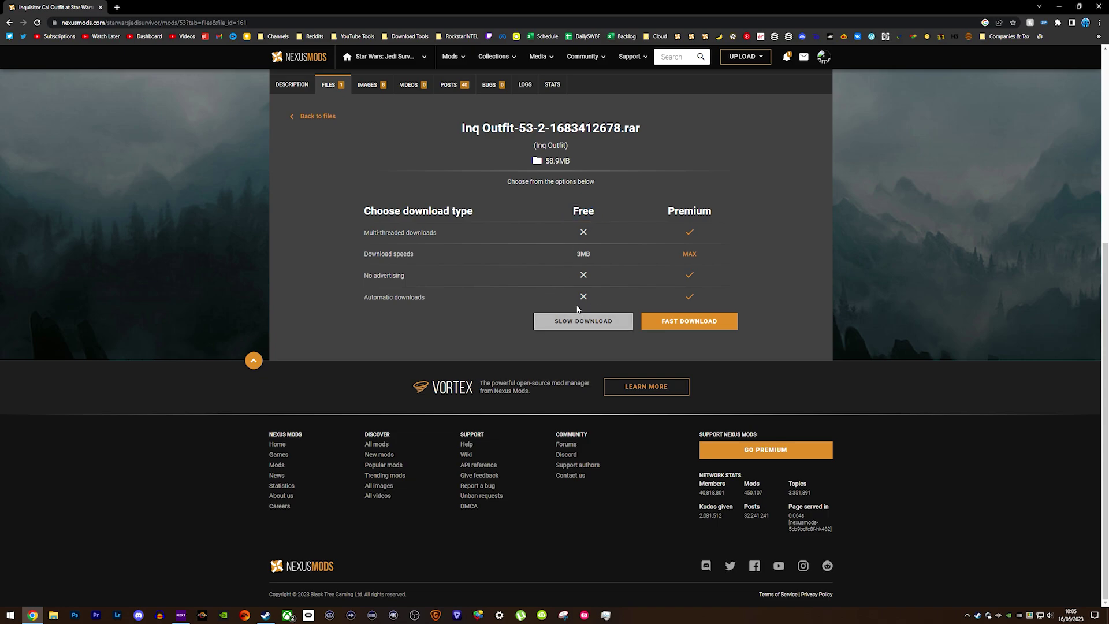
{"action": "left_click", "coordinate": [559, 327]}
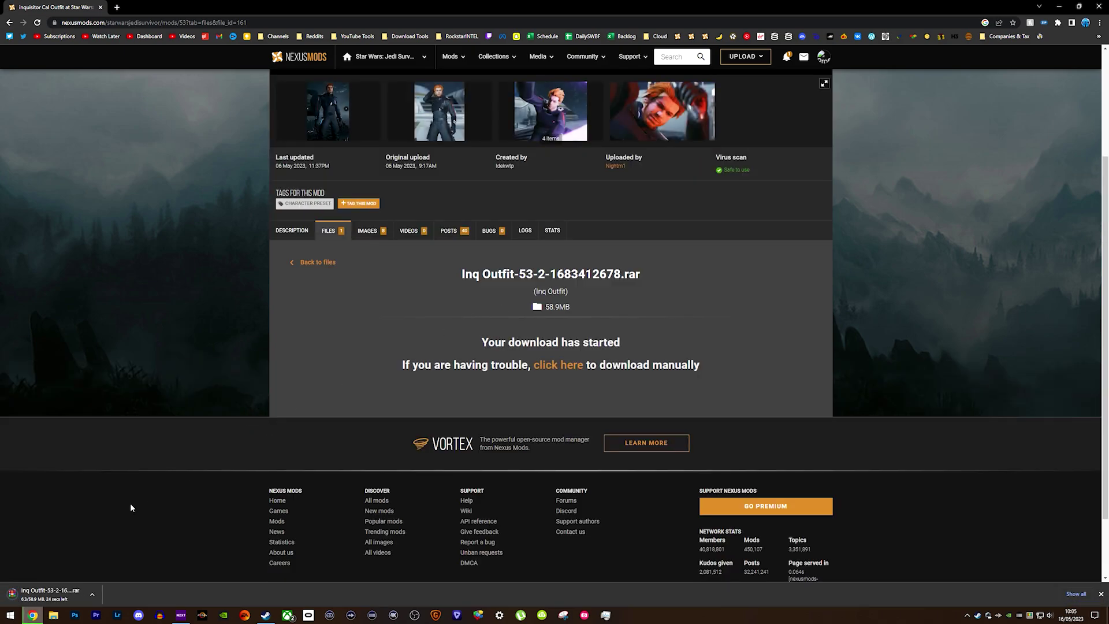
Browse C:\Program Files (x86)\Steam\steamapps\common\Jedi Survivor\SwGame\Content to the Paks folder
{"action": "left_click", "coordinate": [53, 615]}
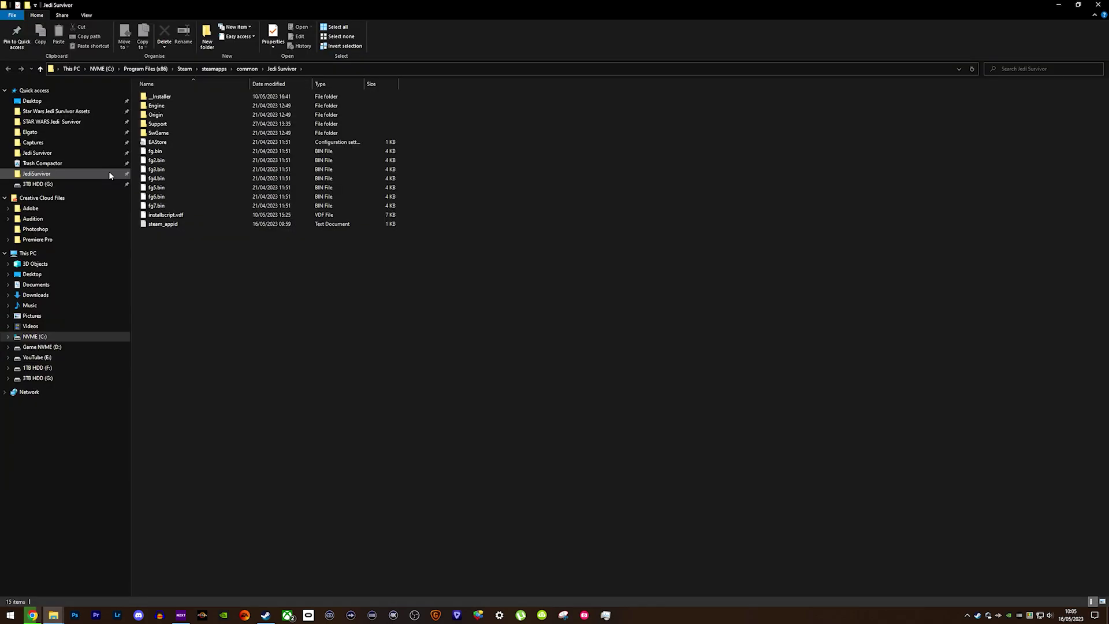
{"action": "left_click", "coordinate": [101, 69]}
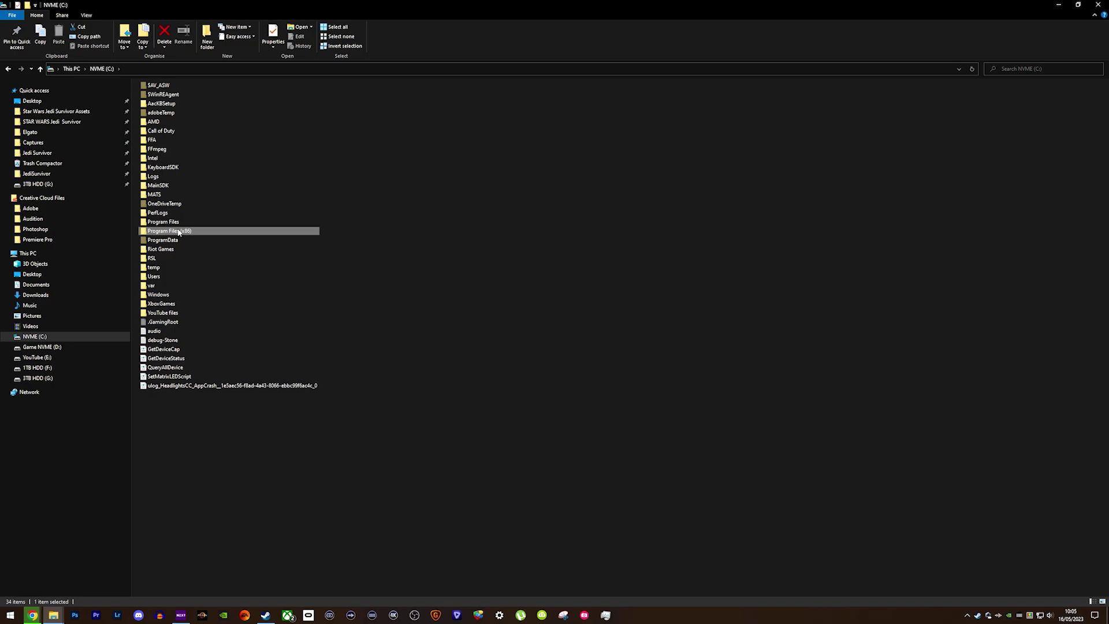
{"action": "double_click", "coordinate": [184, 231]}
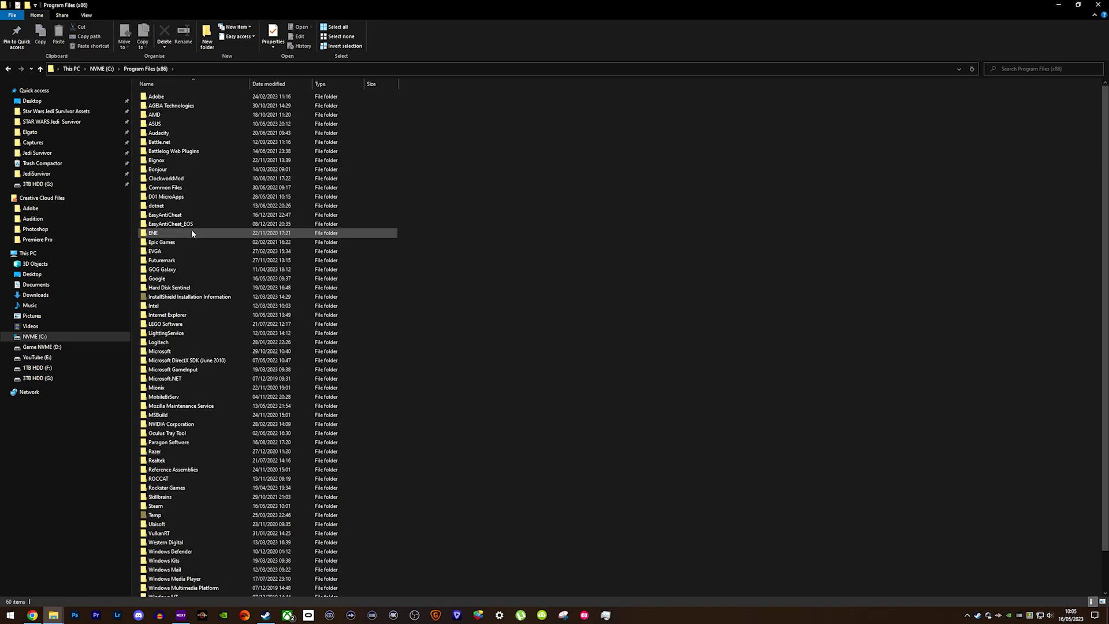
{"action": "scroll", "coordinate": [190, 346], "scroll_direction": "down", "scroll_amount": 2}
{"action": "double_click", "coordinate": [173, 460]}
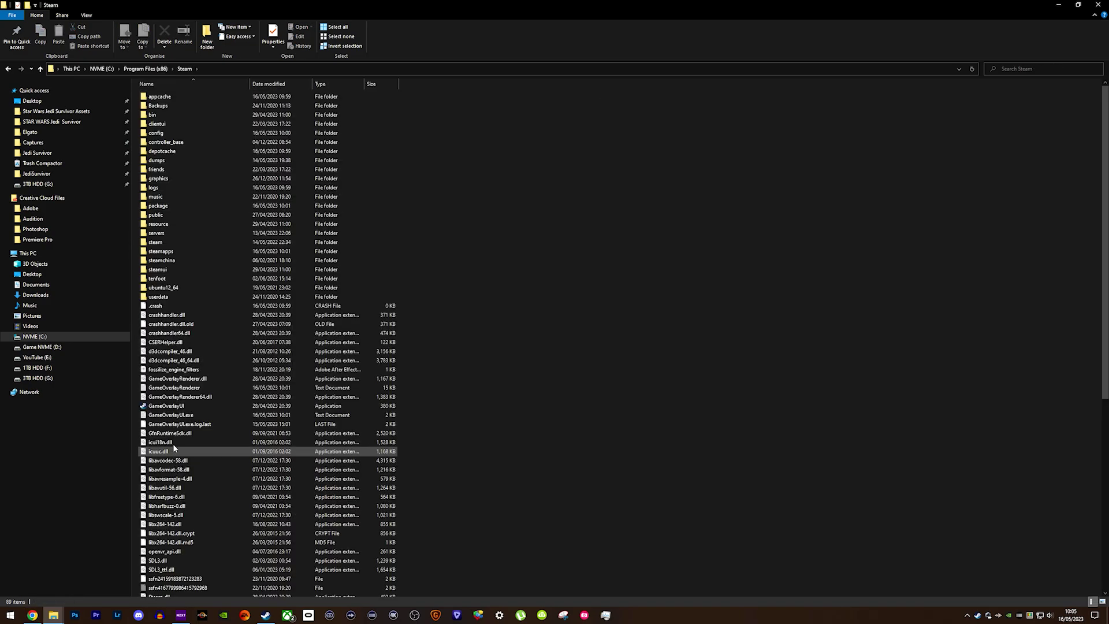
{"action": "double_click", "coordinate": [167, 252]}
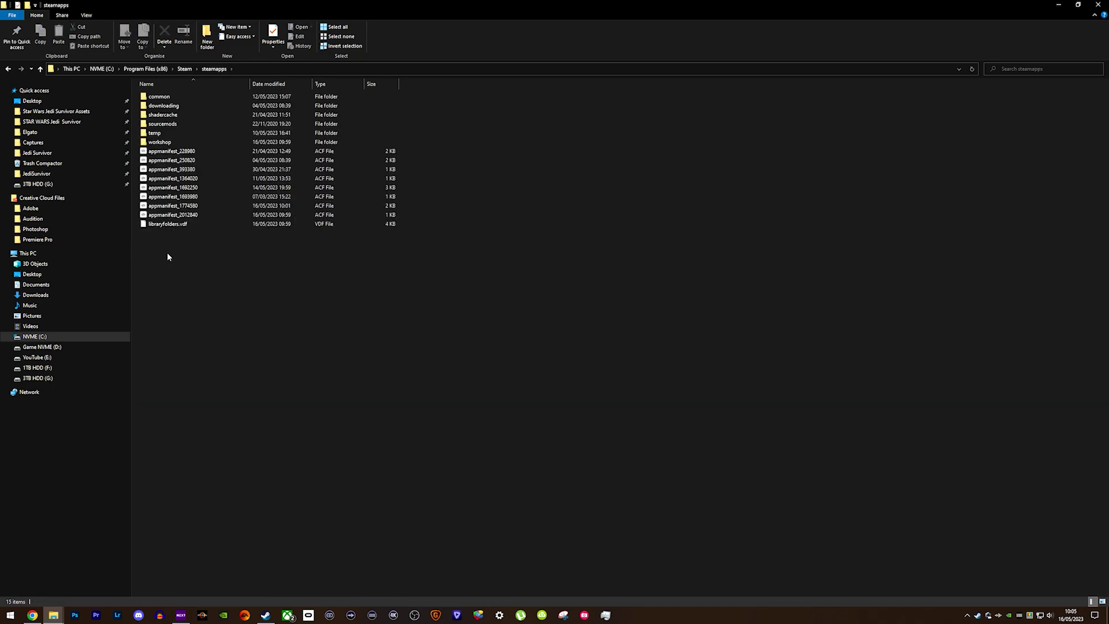
{"action": "double_click", "coordinate": [156, 97]}
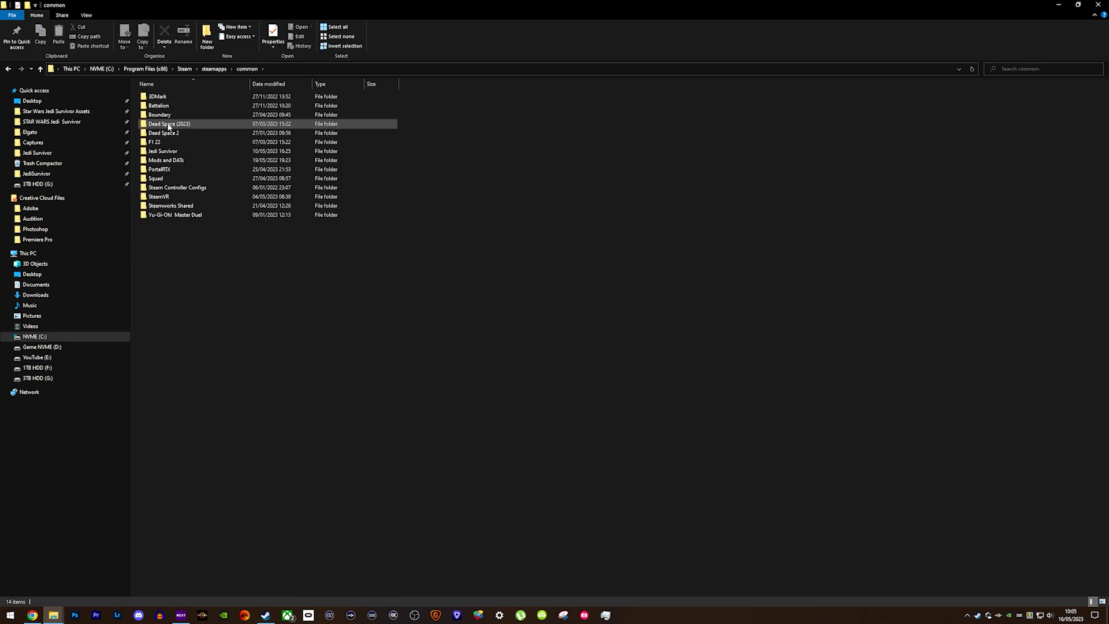
{"action": "double_click", "coordinate": [160, 151]}
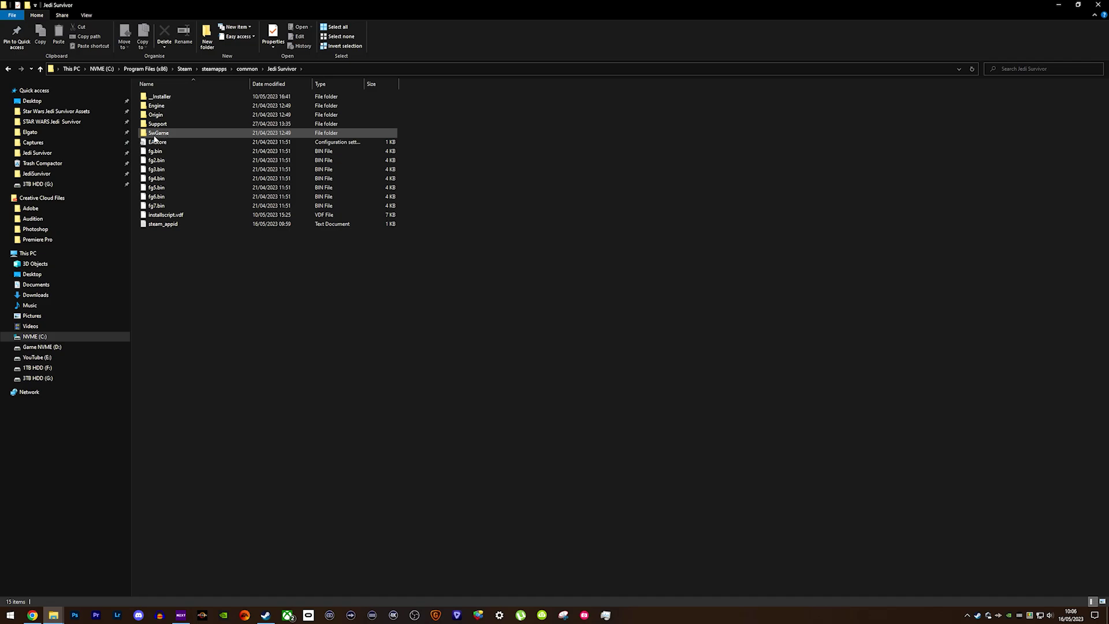
{"action": "double_click", "coordinate": [159, 134]}
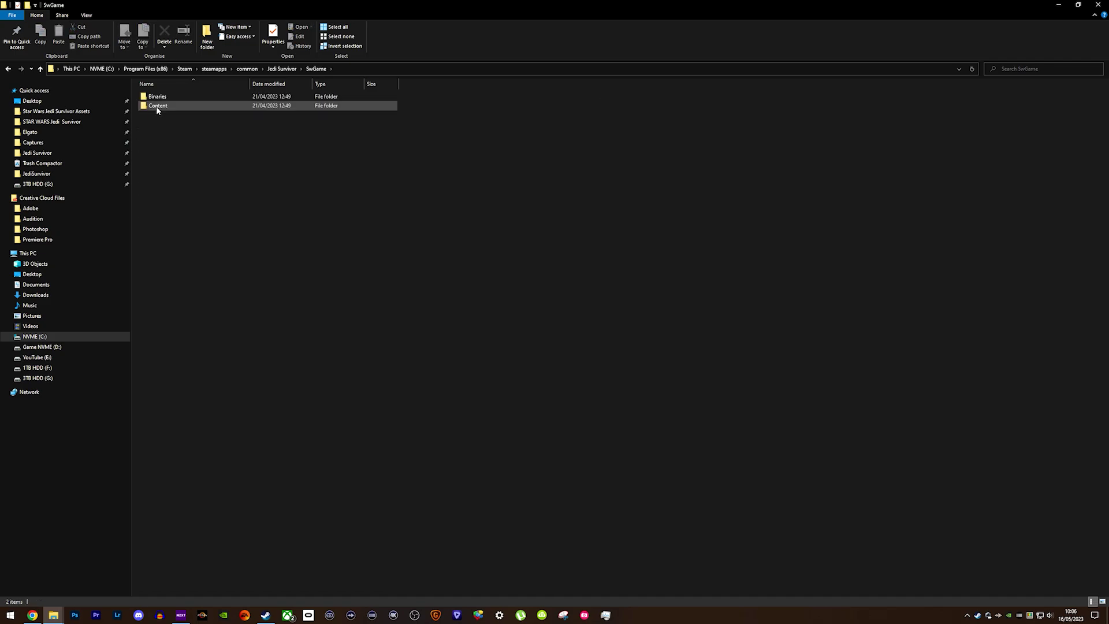
{"action": "double_click", "coordinate": [163, 107]}
{"action": "double_click", "coordinate": [145, 107]}
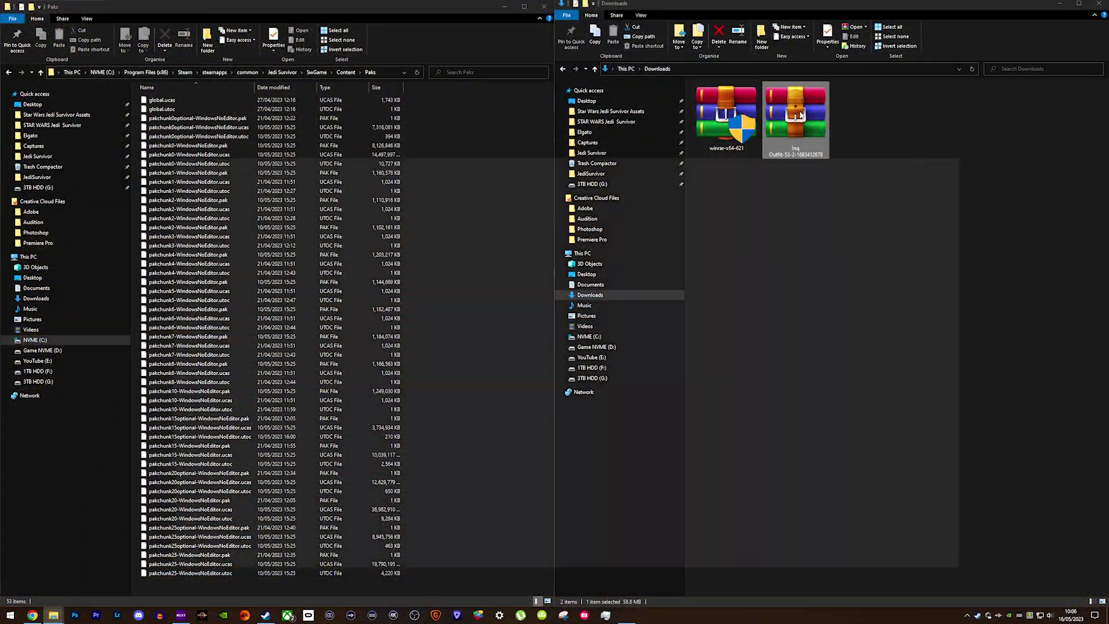
Extract the pakchunk99-InqC_P .pak, .ucas and .utoc files into Paks, then launch Jedi Survivor from Steam
{"action": "double_click", "coordinate": [797, 118]}
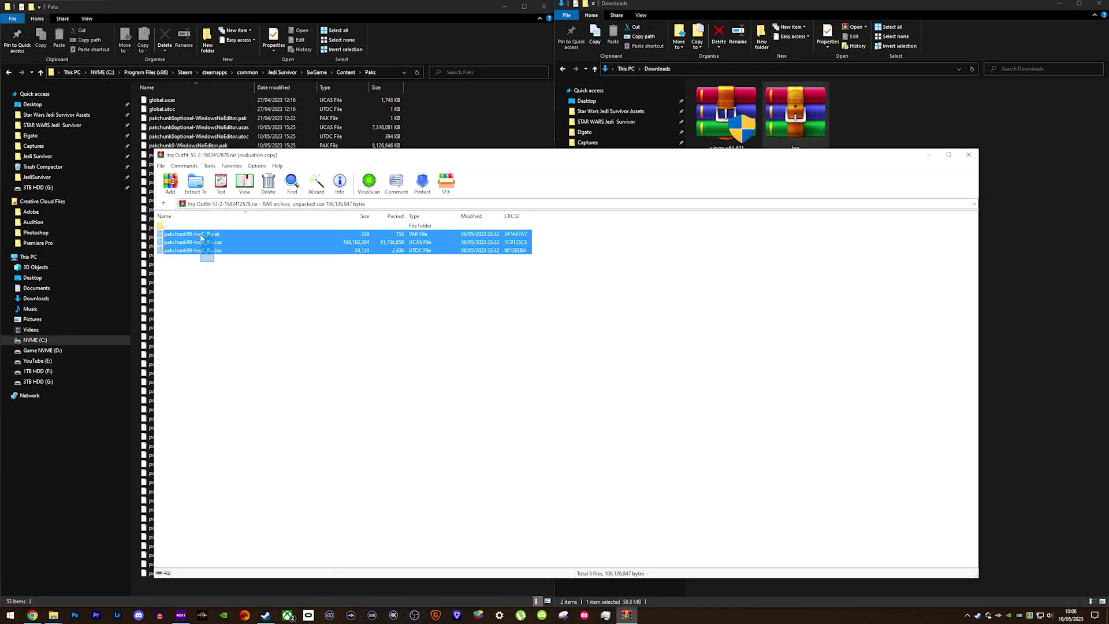
{"action": "left_click_drag", "start_coordinate": [436, 124], "coordinate": [433, 117]}
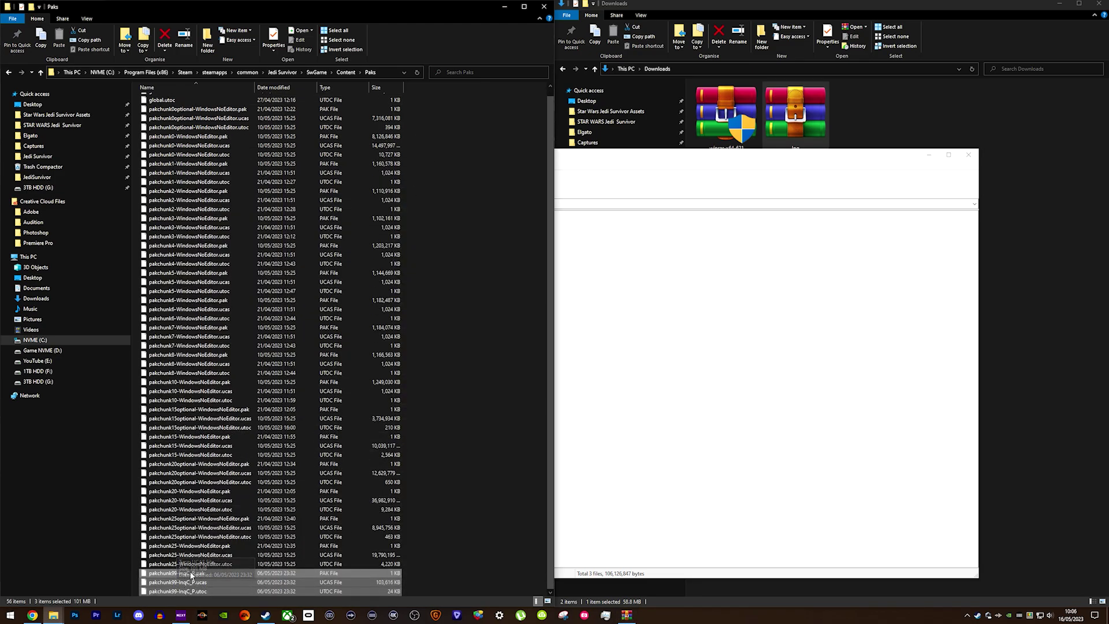
{"action": "right_click", "coordinate": [220, 584]}
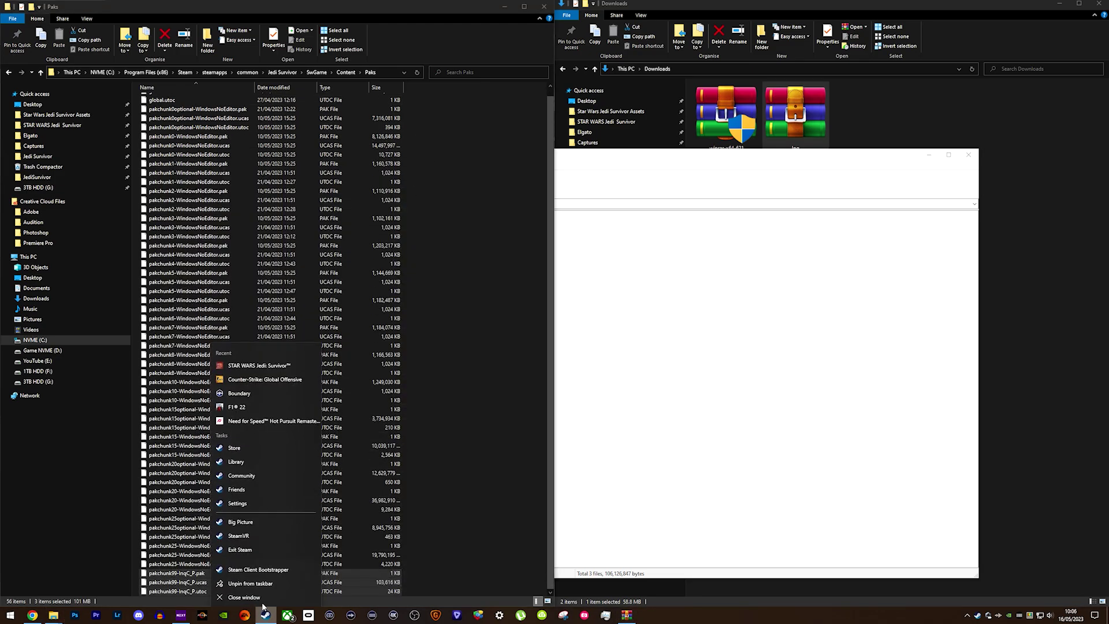
{"action": "left_click", "coordinate": [263, 374]}
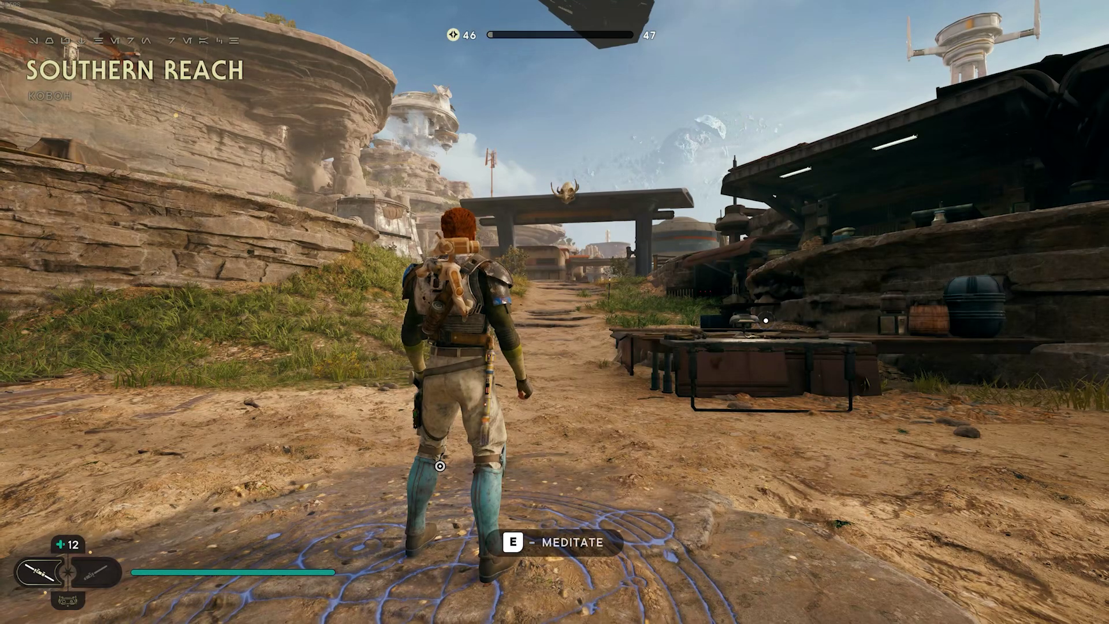
Equip the Hunter jacket and Hunter pants in Cal's Outfit customization from the pause menu
{"action": "key", "text": "Escape"}
{"action": "key", "text": "e"}
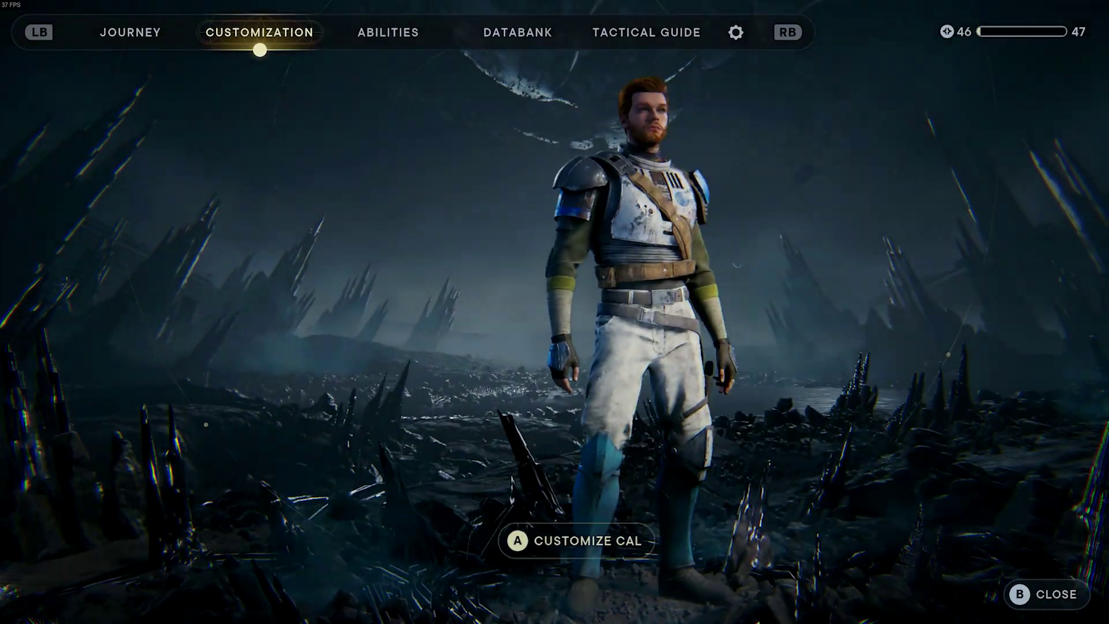
{"action": "key", "text": "Return"}
{"action": "key", "text": "Right"}
{"action": "key", "text": "Right"}
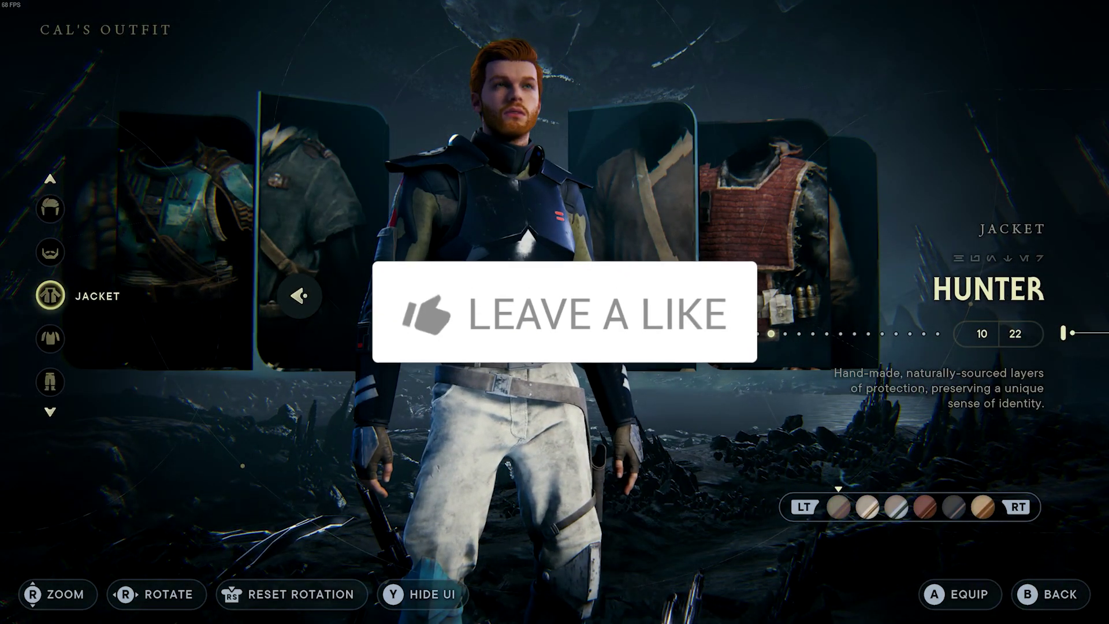
{"action": "key", "text": "Return"}
{"action": "key", "text": "Down"}
{"action": "key", "text": "Right"}
{"action": "key", "text": "Right"}
{"action": "key", "text": "Right"}
{"action": "key", "text": "Right"}
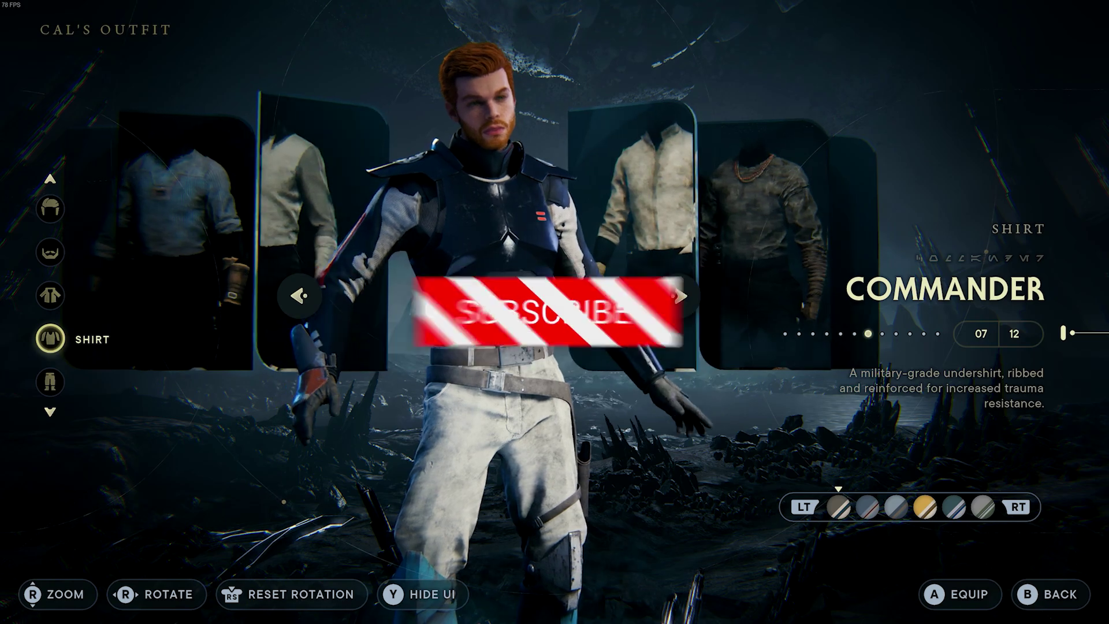
{"action": "key", "text": "Right"}
{"action": "key", "text": "Down"}
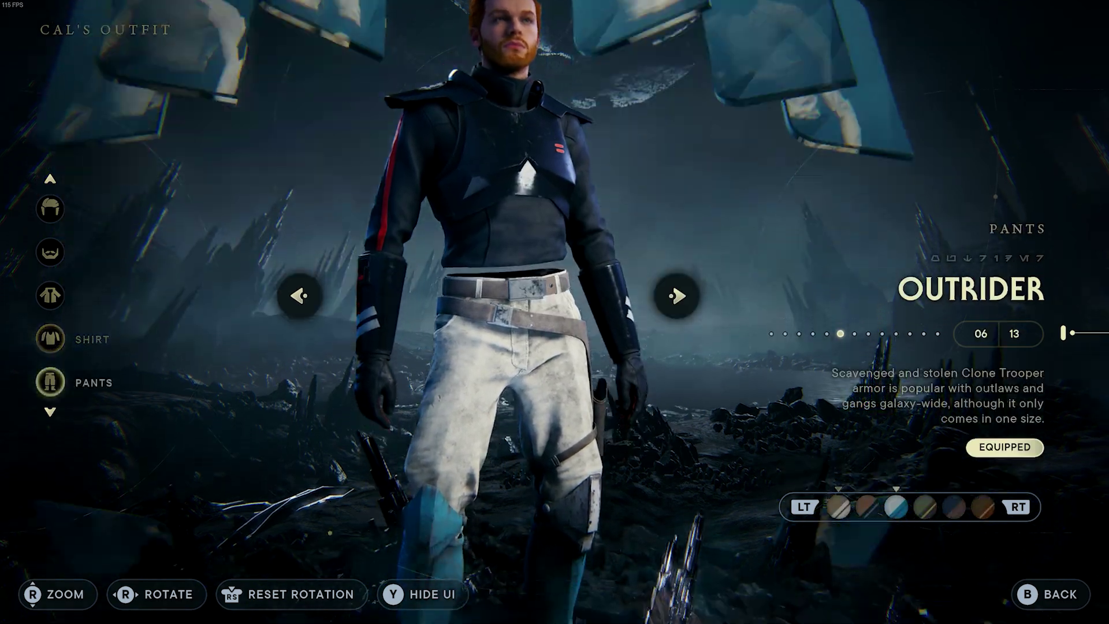
{"action": "key", "text": "Right"}
{"action": "key", "text": "Left"}
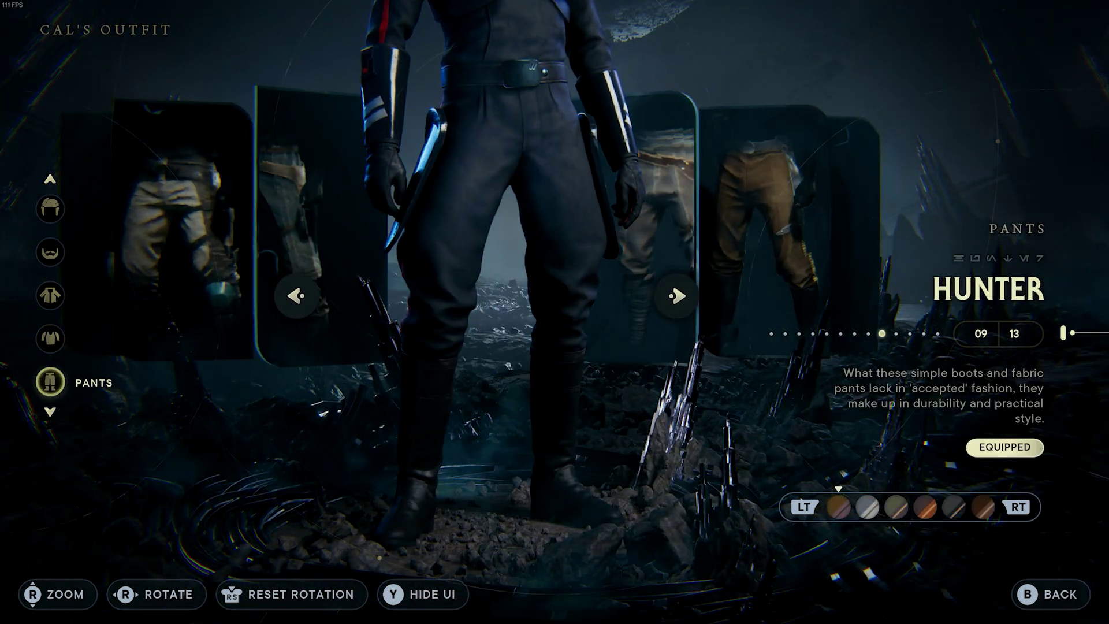
{"action": "key", "text": "Up"}
{"action": "key", "text": "Up"}
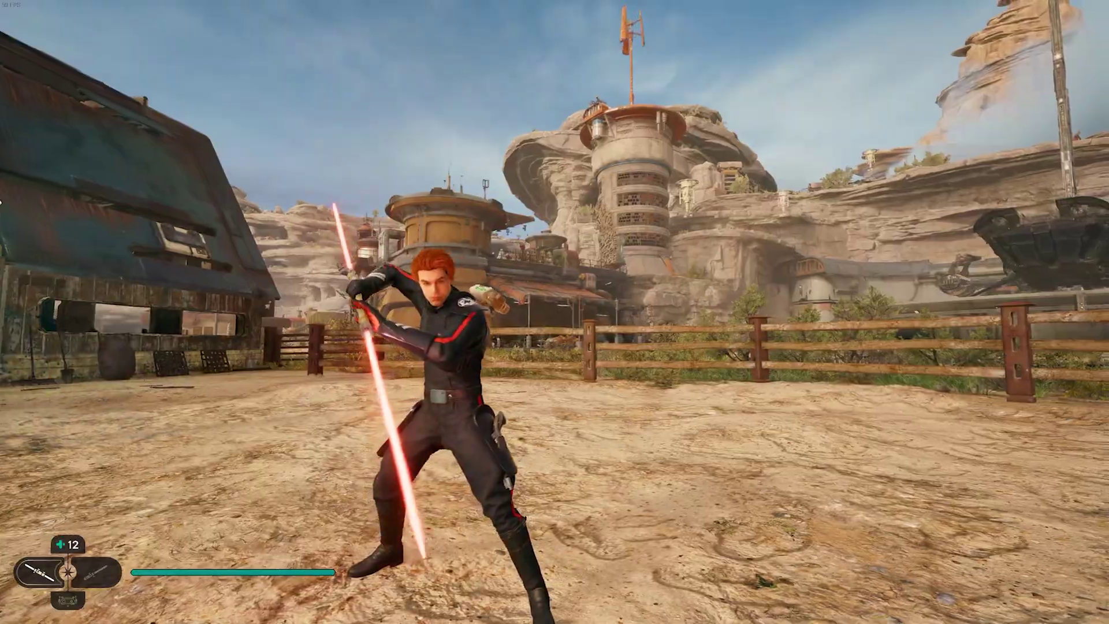
Attack with the red double-bladed lightsaber to show the new stance in the Inquisitor outfit
{"action": "left_click", "coordinate": [554, 312]}
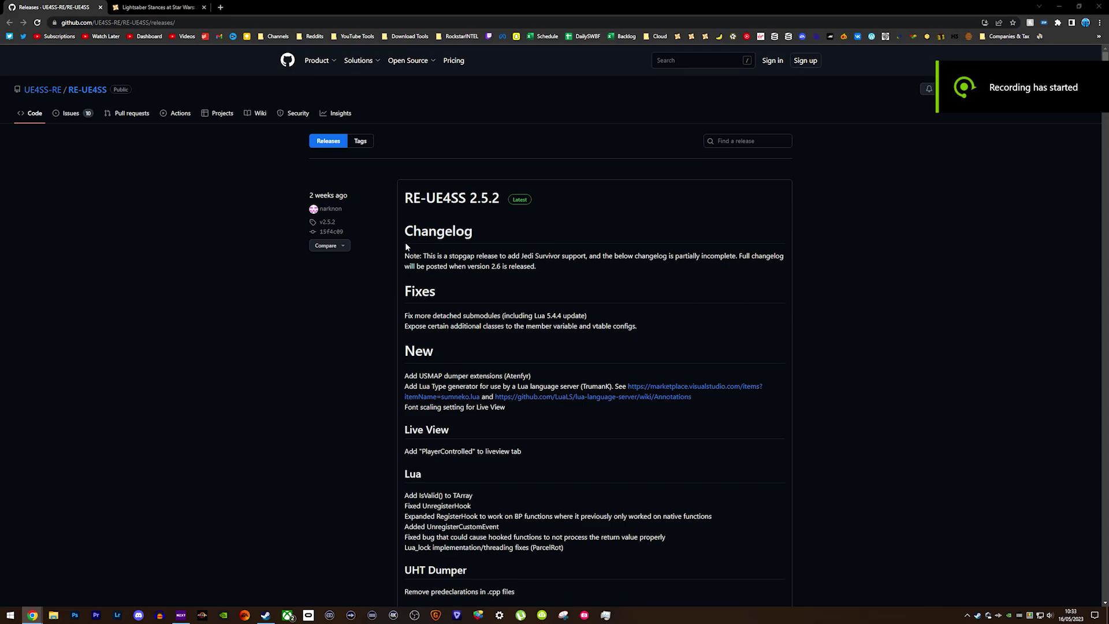
Download UE4SS_Xinput_v2.5.2.zip and zCustomGameConfigs.zip from the RE-UE4SS 2.5.2 release assets
{"action": "left_click_drag", "start_coordinate": [419, 213], "coordinate": [520, 217]}
{"action": "left_click", "coordinate": [520, 219]}
{"action": "scroll", "coordinate": [479, 299], "scroll_direction": "down", "scroll_amount": 7}
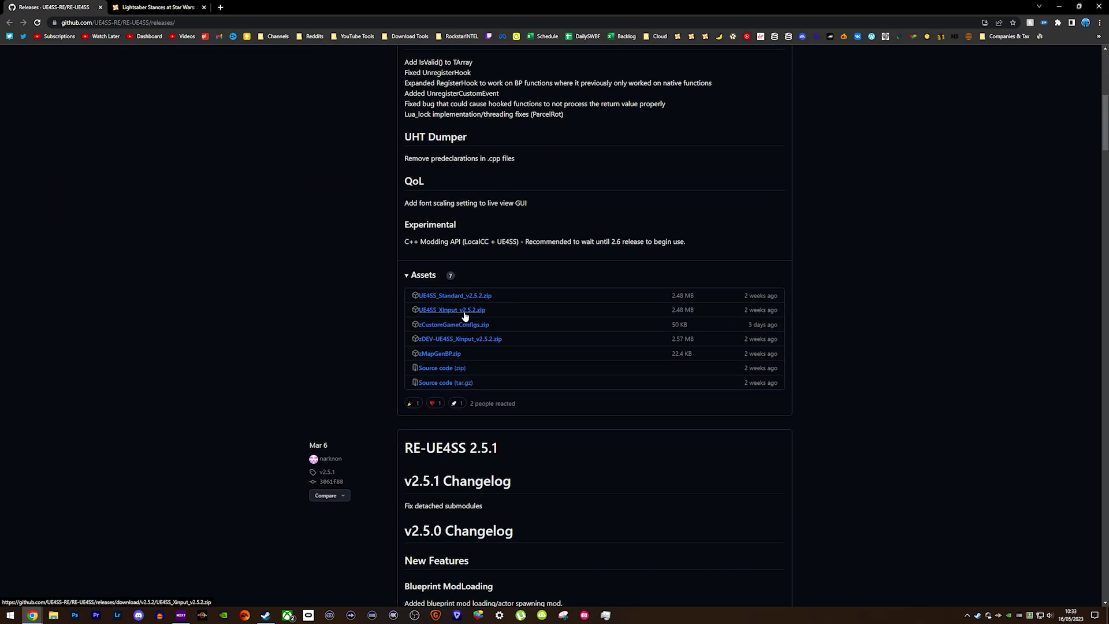
{"action": "left_click", "coordinate": [454, 311]}
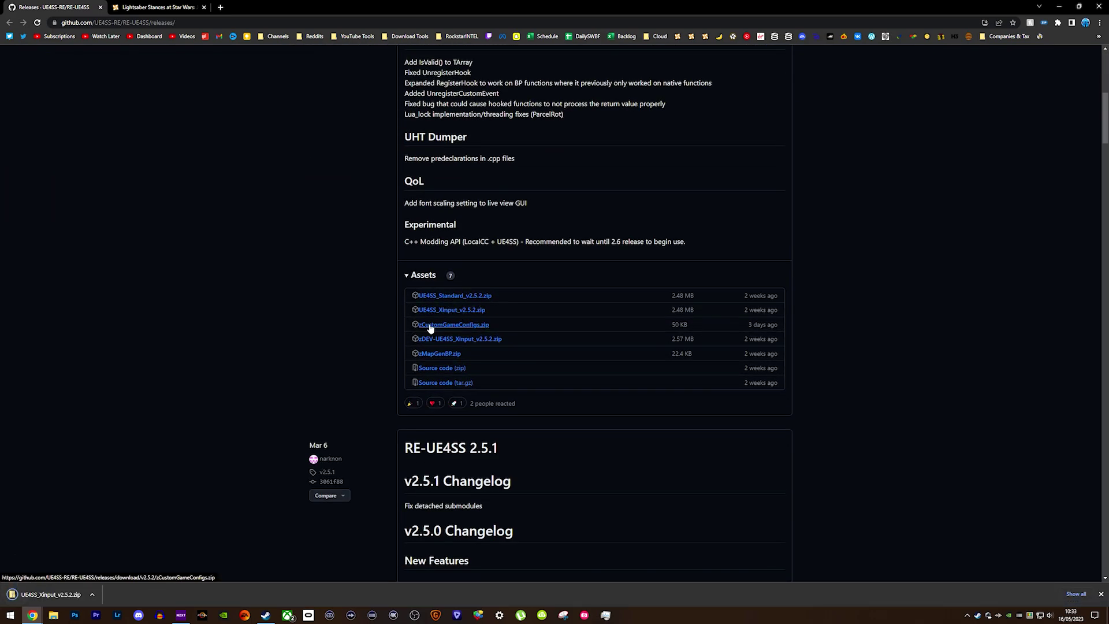
{"action": "left_click", "coordinate": [454, 325]}
Show the UE4SS download in Downloads and snap it beside a new Jedi Survivor folder window
{"action": "left_click", "coordinate": [193, 593]}
{"action": "left_click", "coordinate": [206, 566]}
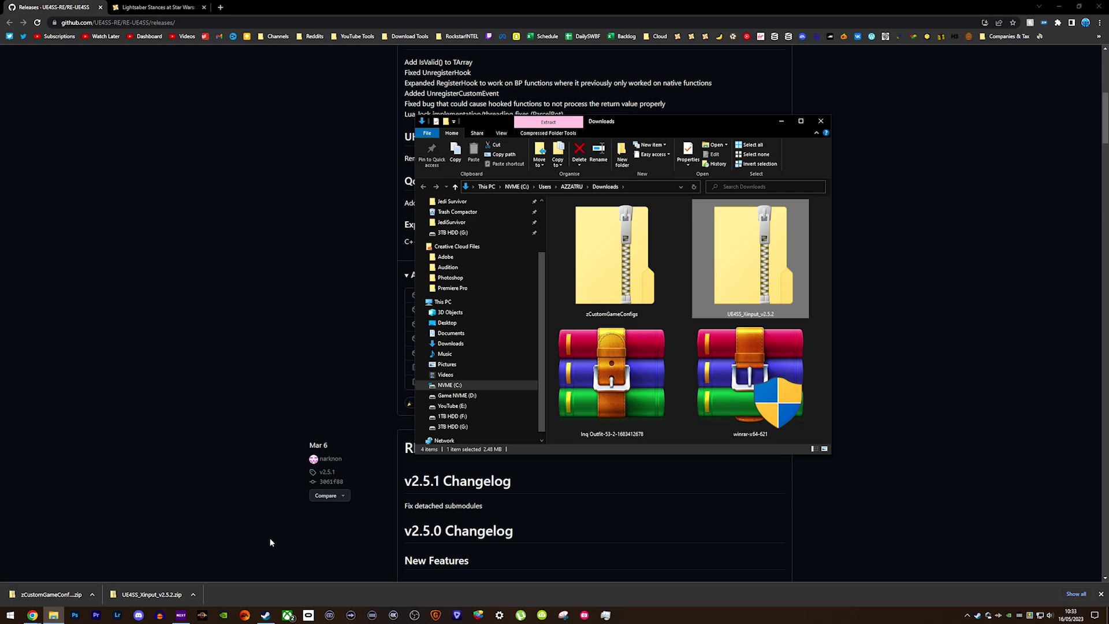
{"action": "scroll", "coordinate": [514, 370], "scroll_direction": "up", "scroll_amount": 1}
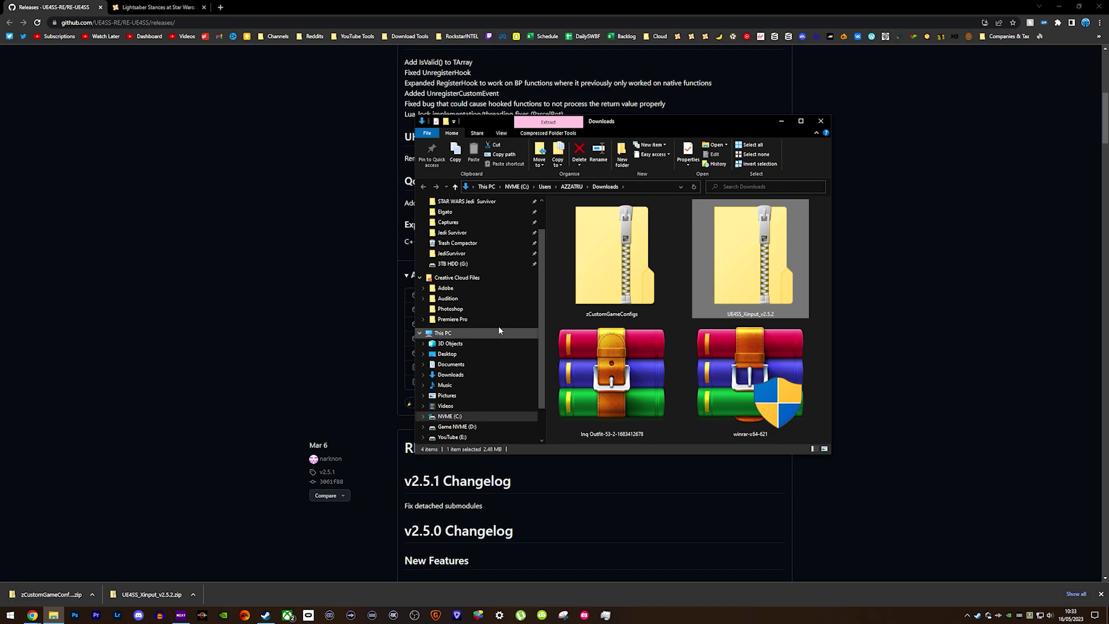
{"action": "right_click", "coordinate": [482, 231]}
{"action": "left_click", "coordinate": [527, 249]}
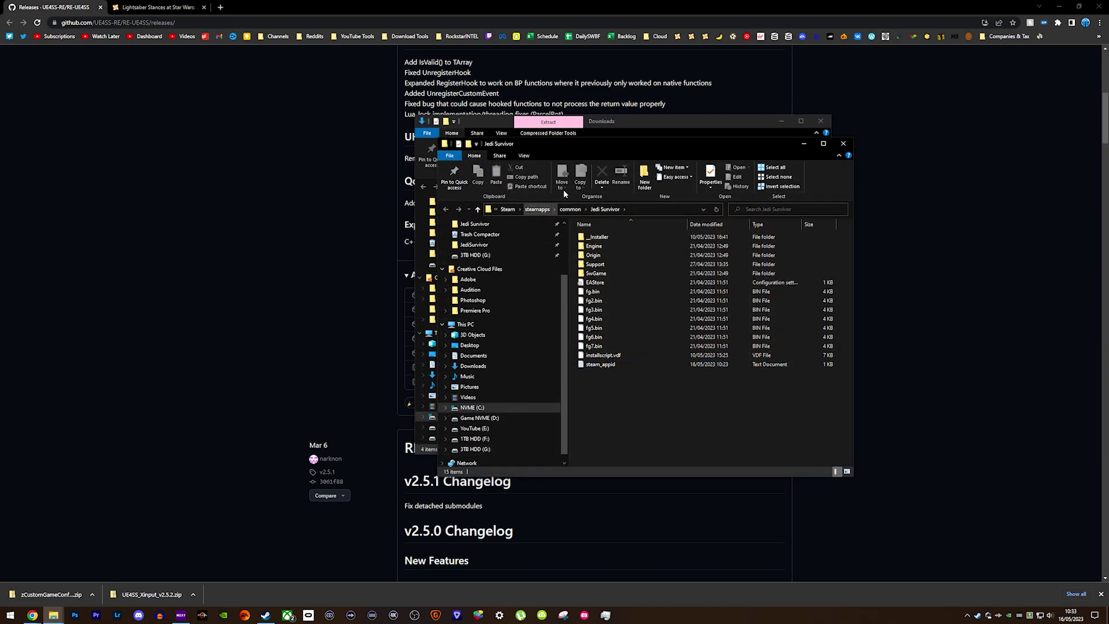
{"action": "key", "text": "super+Left"}
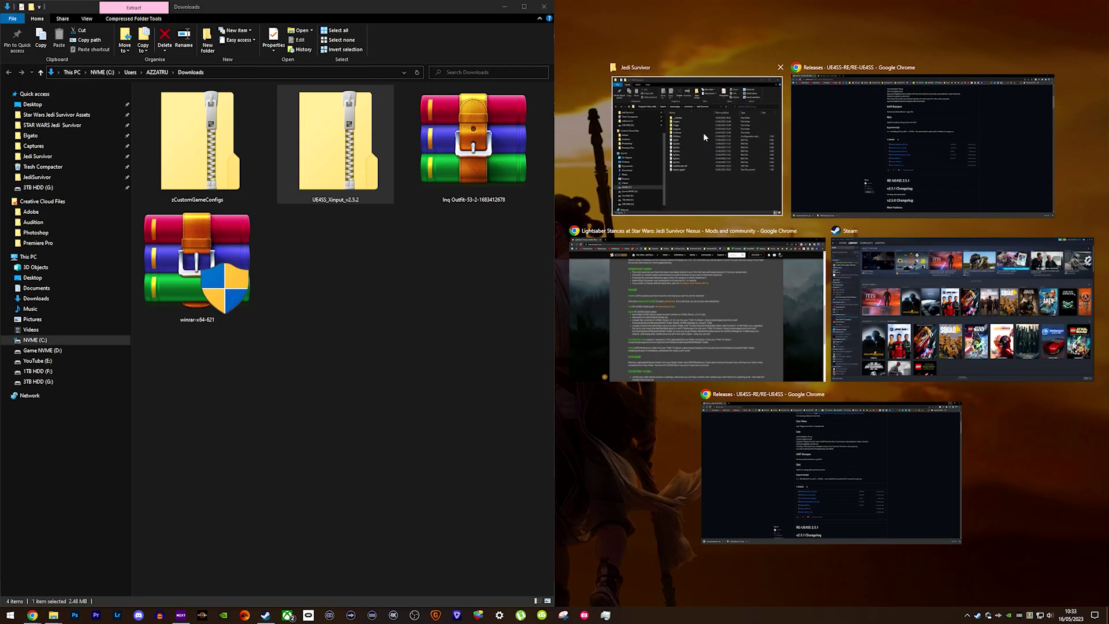
{"action": "left_click", "coordinate": [703, 134]}
Browse the right window to SwGame\Binaries\Win64 and open UE4SS_Xinput_v2.5.2.zip on the left
{"action": "double_click", "coordinate": [754, 133]}
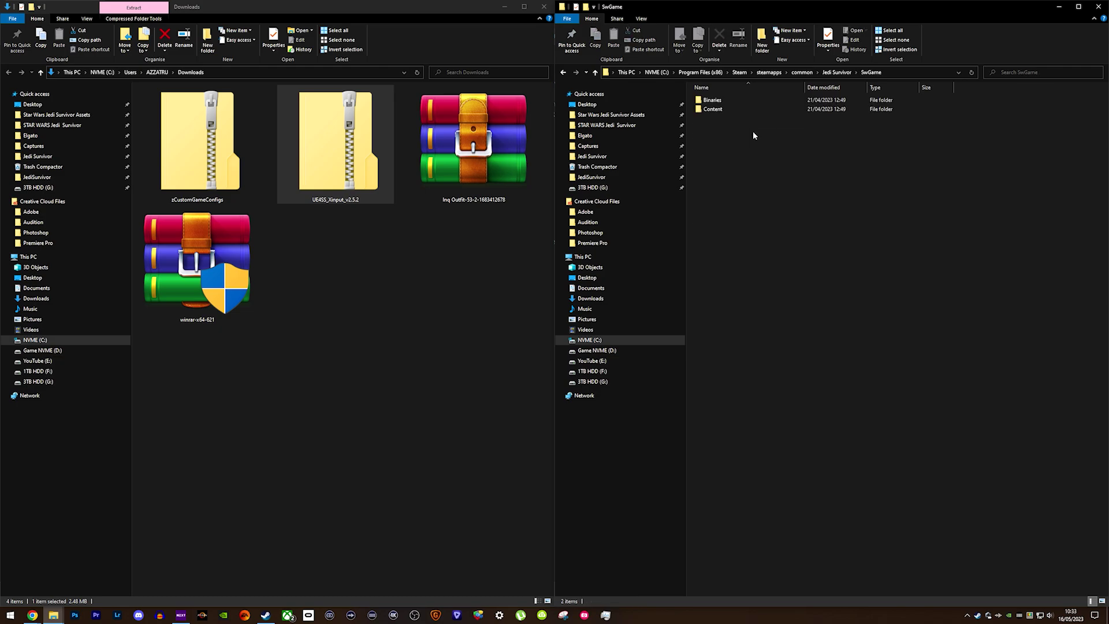
{"action": "double_click", "coordinate": [742, 100]}
{"action": "double_click", "coordinate": [742, 99]}
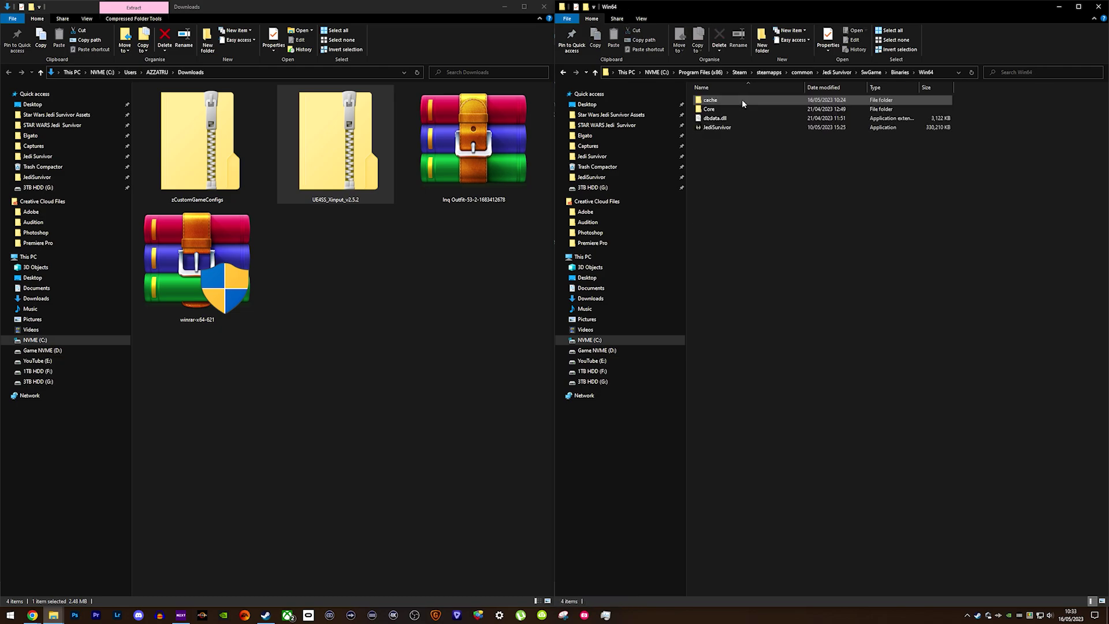
{"action": "double_click", "coordinate": [312, 118]}
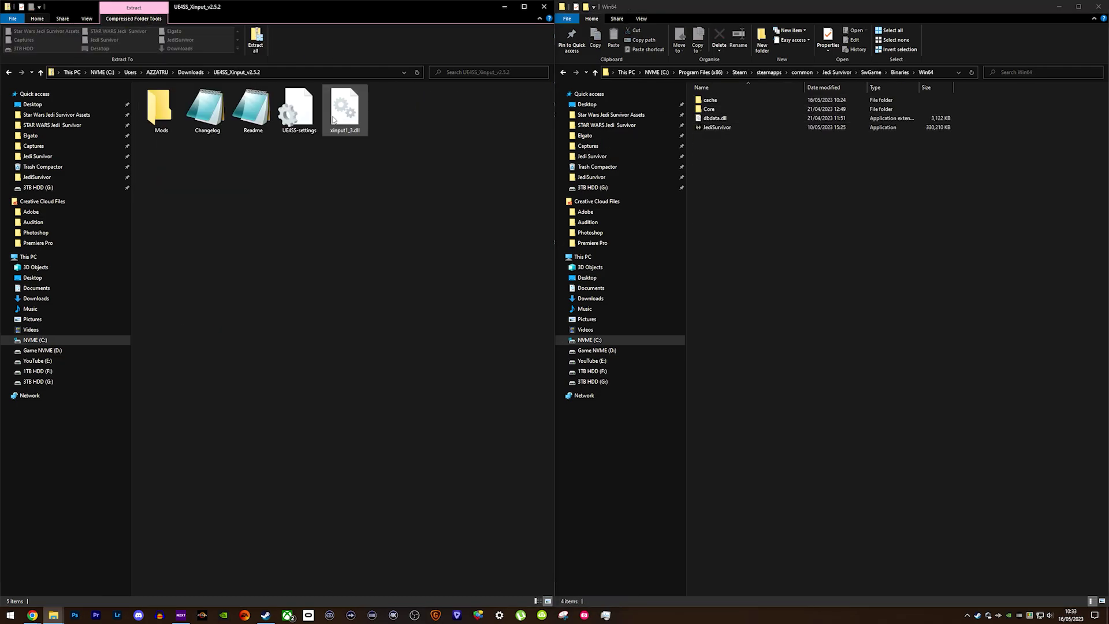
Copy Mods, UE4SS-settings and xinput1_3.dll from the UE4SS zip into the Win64 folder
{"action": "left_click", "coordinate": [153, 105]}
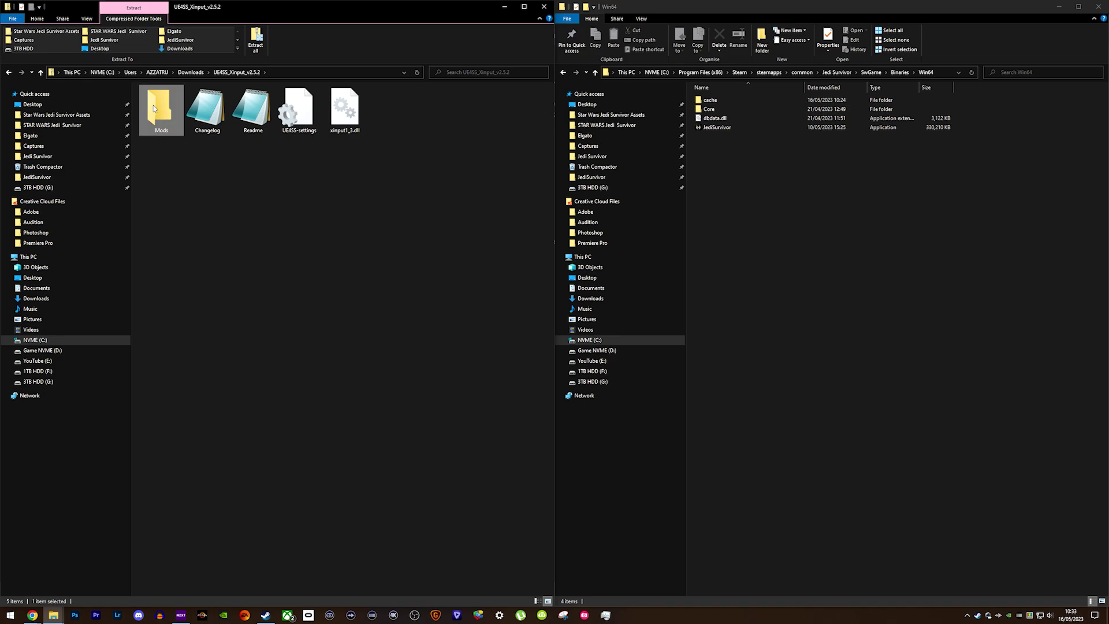
{"action": "left_click", "coordinate": [286, 106], "text": "ctrl"}
{"action": "left_click", "coordinate": [353, 134], "text": "ctrl"}
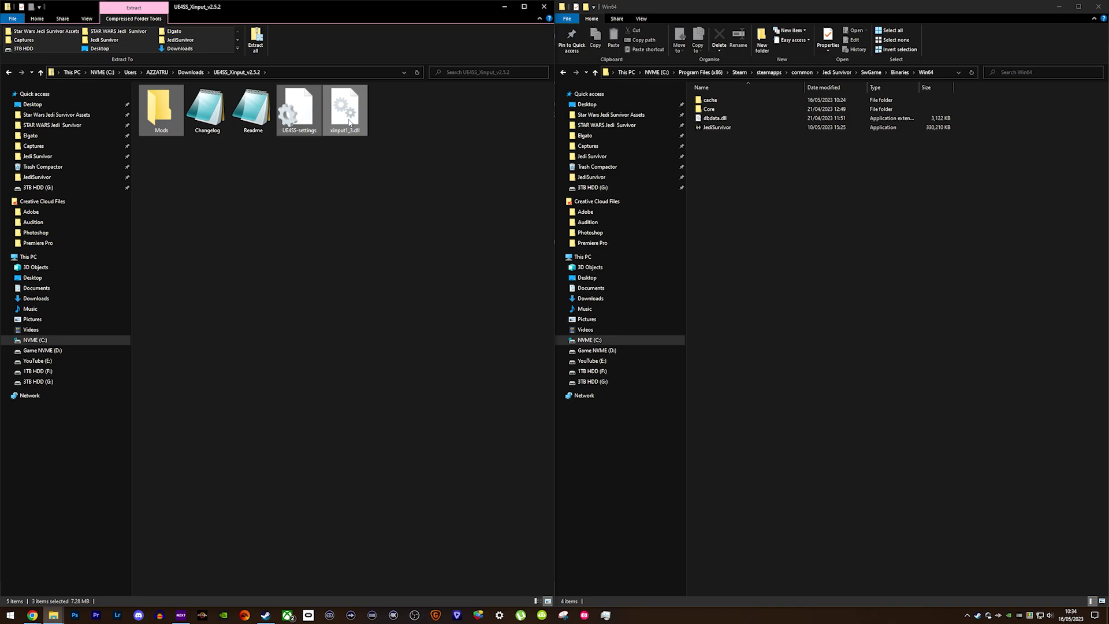
{"action": "left_click_drag", "start_coordinate": [461, 163], "coordinate": [867, 265]}
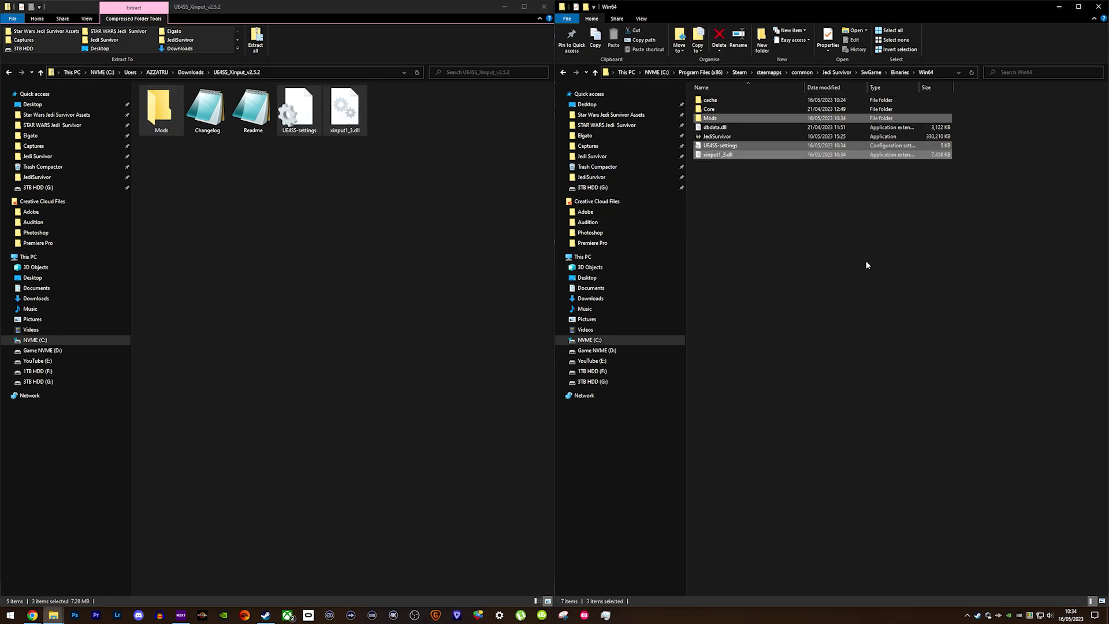
{"action": "left_click", "coordinate": [866, 261]}
Copy the Jedi Survivor MemberVariableLayout, UE4SS-settings and VTableLayout configs into Win64, replacing UE4SS-settings
{"action": "key", "text": "alt+Left"}
{"action": "double_click", "coordinate": [220, 136]}
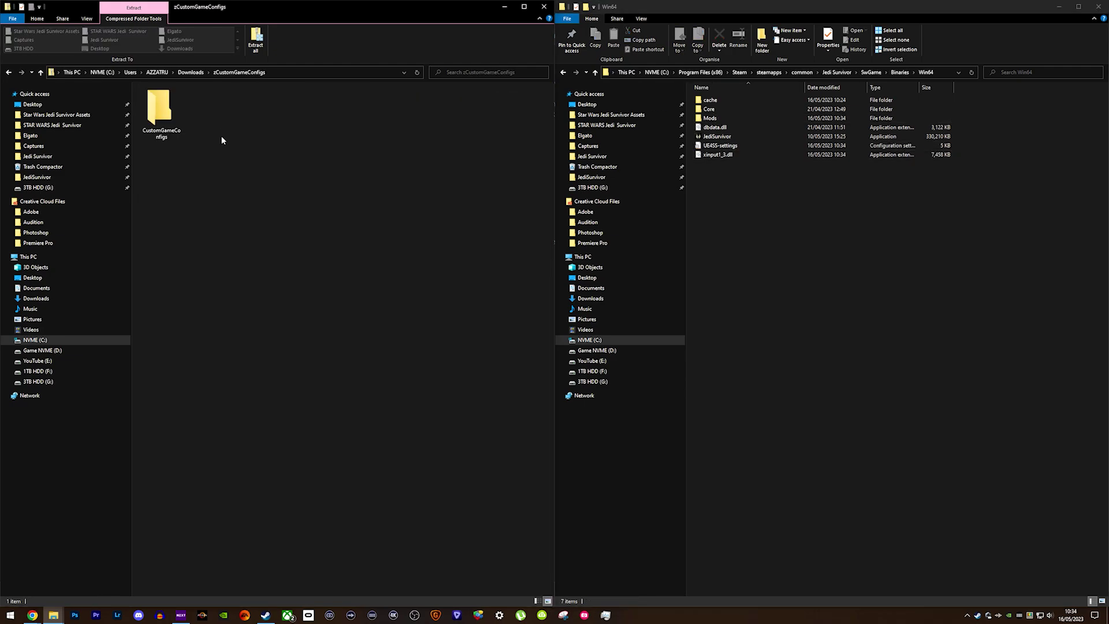
{"action": "left_click", "coordinate": [169, 100]}
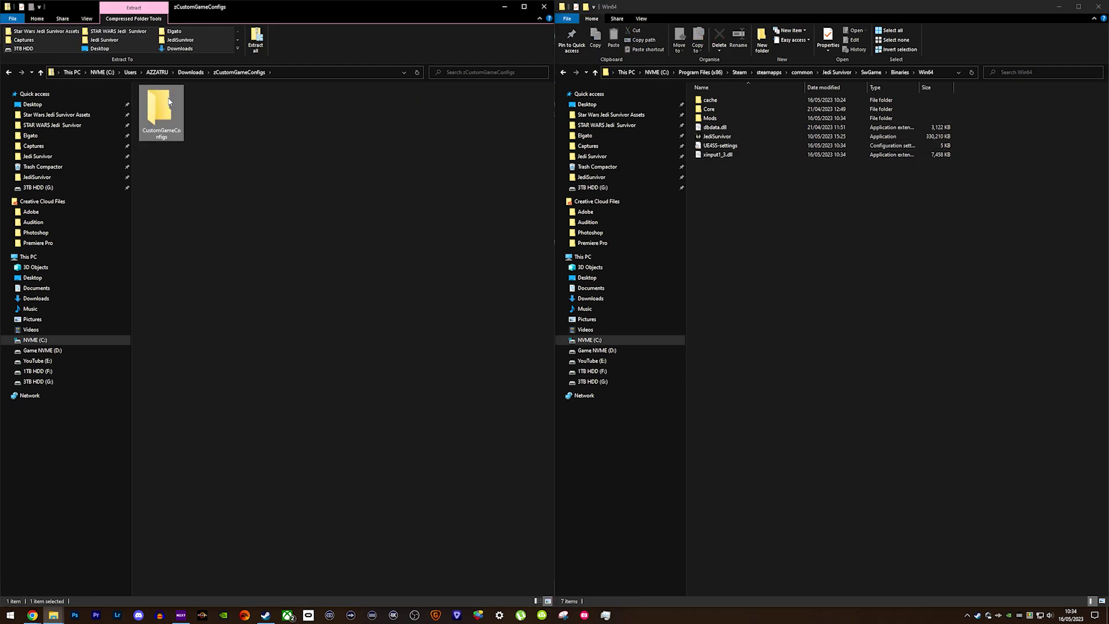
{"action": "double_click", "coordinate": [169, 101]}
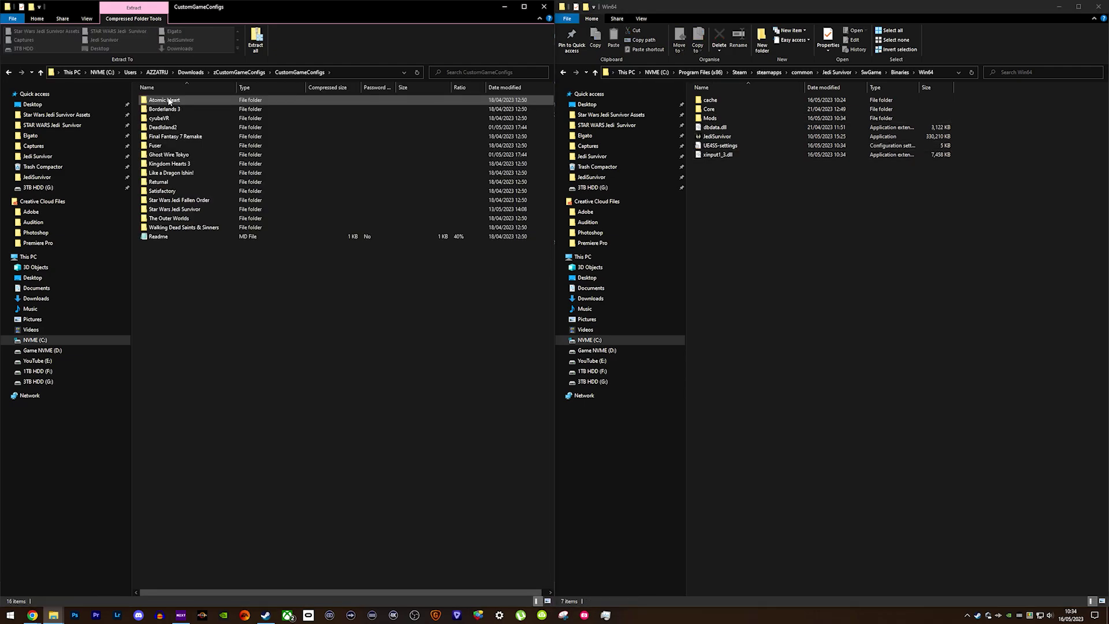
{"action": "double_click", "coordinate": [196, 211]}
{"action": "left_click_drag", "start_coordinate": [165, 150], "coordinate": [841, 258]}
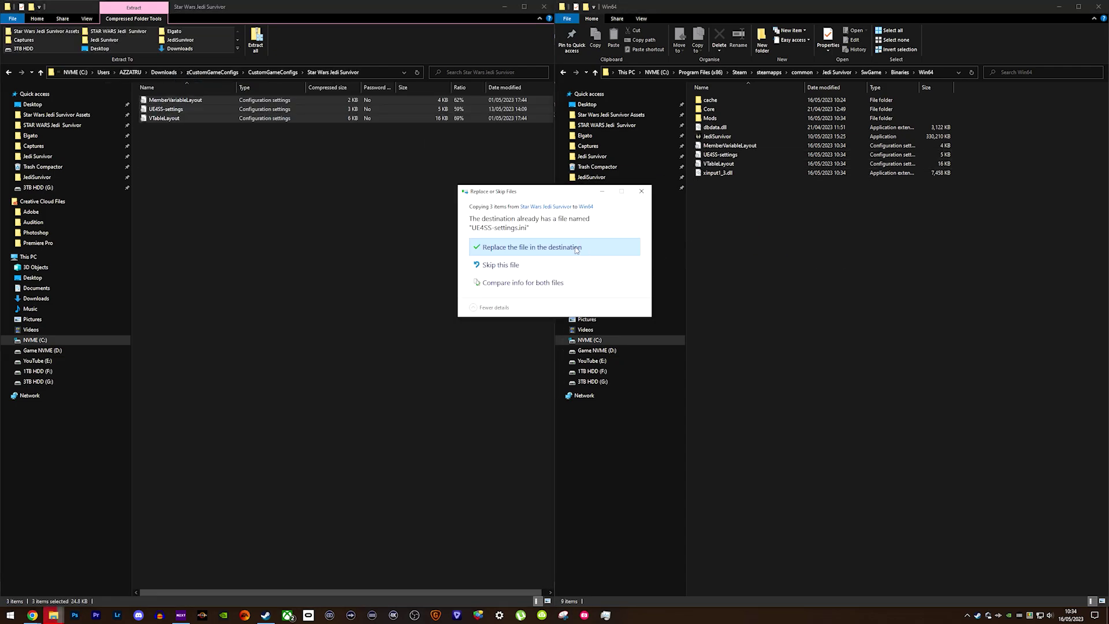
{"action": "left_click", "coordinate": [596, 248]}
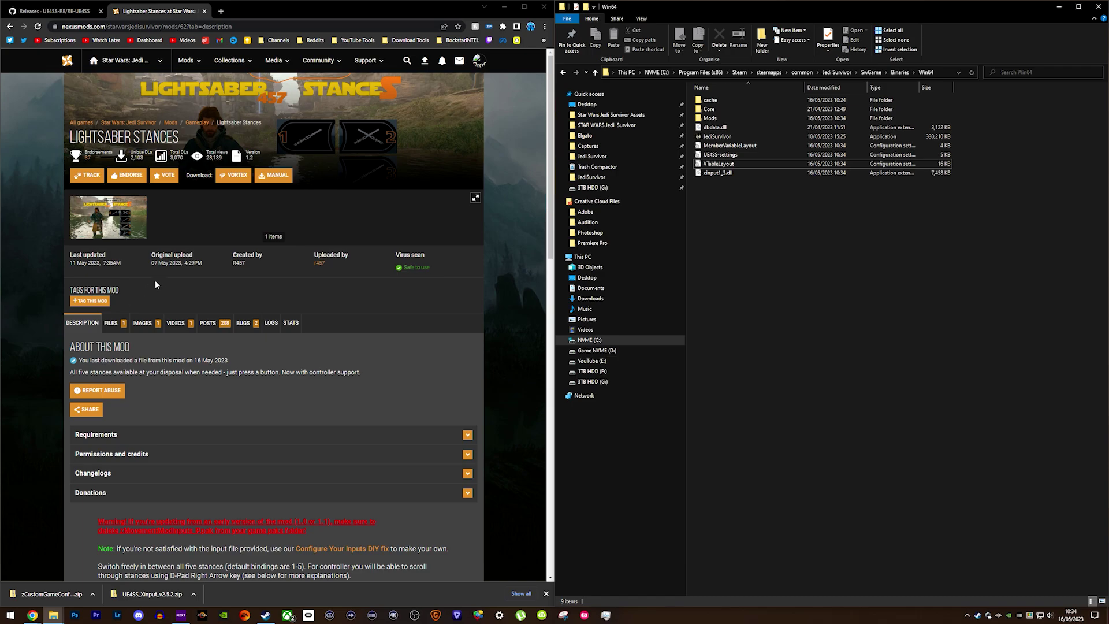
Download LightsaberStances-62-1-2-1683786941.7z from Nexus Mods via manual slow download and open it in WinRAR
{"action": "left_click", "coordinate": [273, 177]}
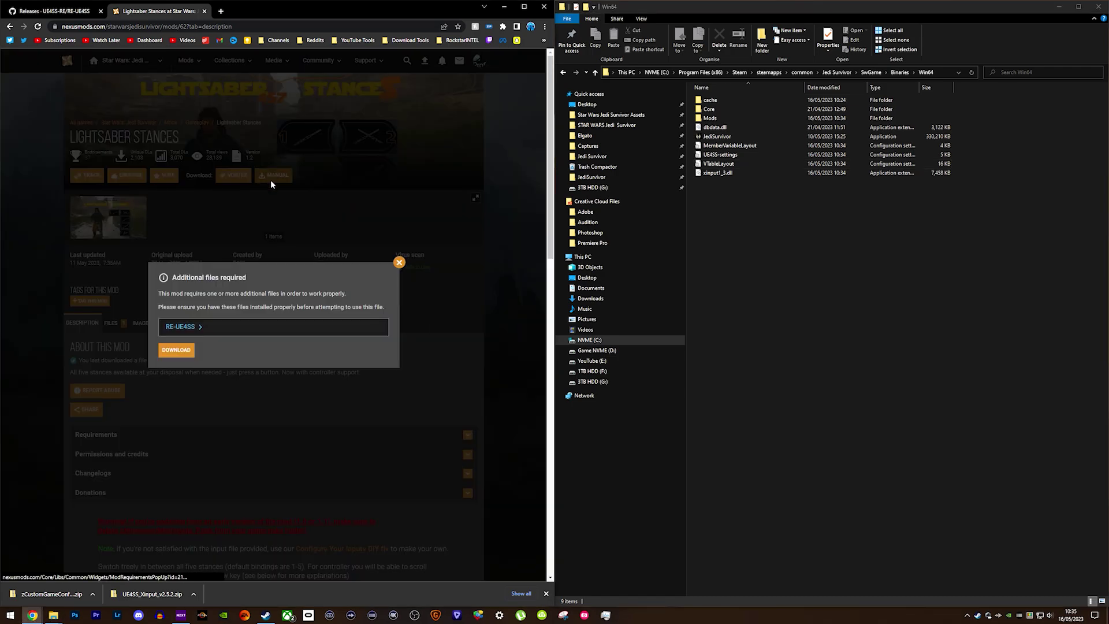
{"action": "left_click", "coordinate": [176, 350]}
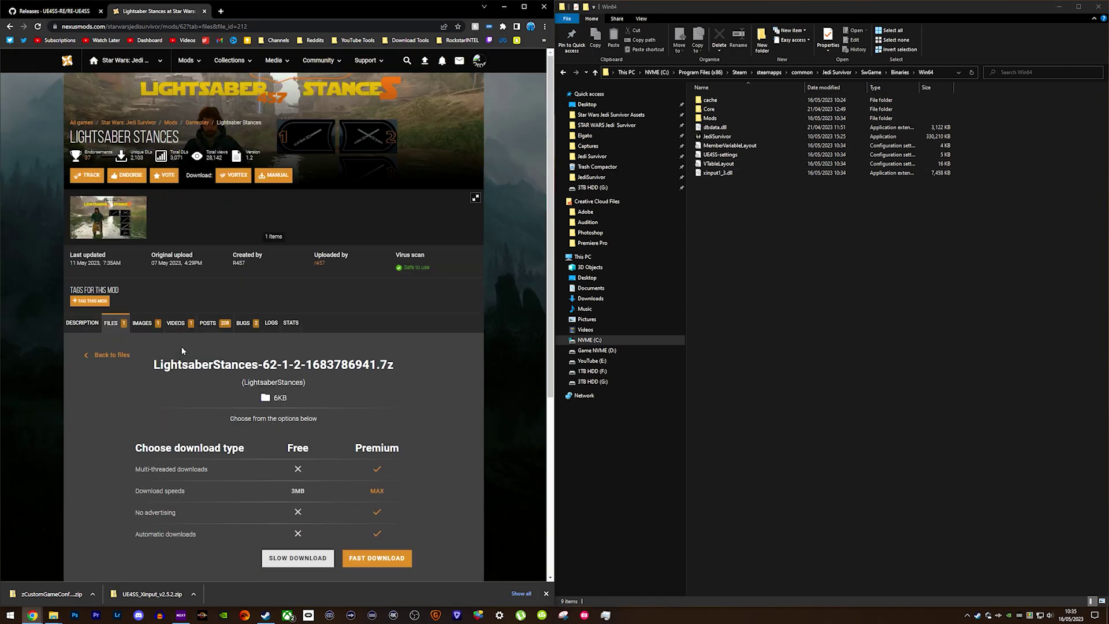
{"action": "scroll", "coordinate": [182, 346], "scroll_direction": "down", "scroll_amount": 5}
{"action": "left_click", "coordinate": [277, 296]}
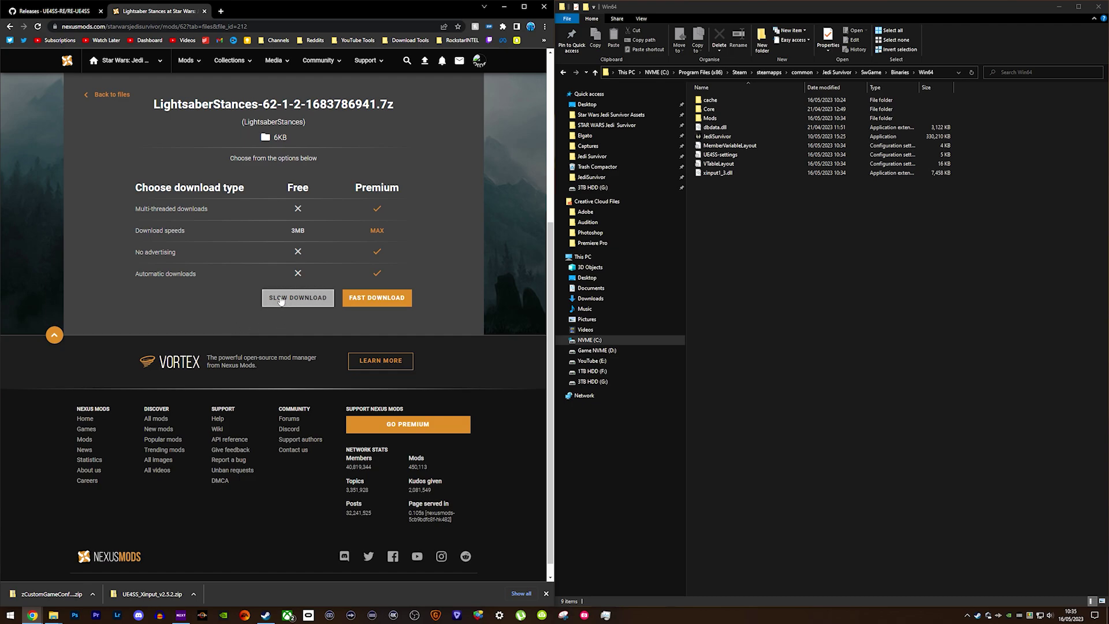
{"action": "left_click", "coordinate": [291, 295]}
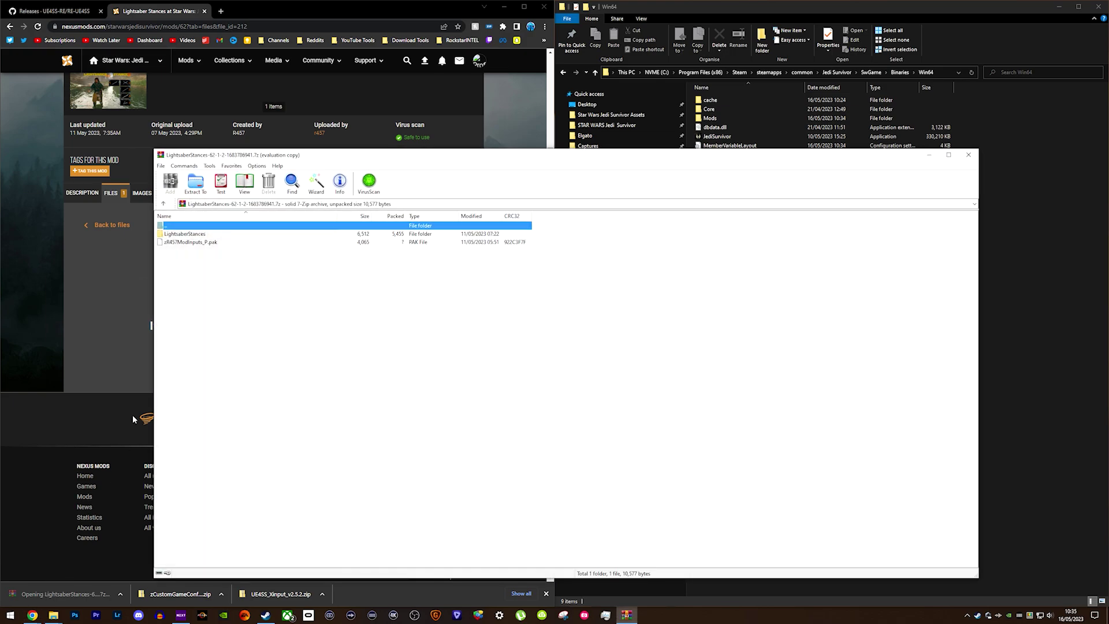
Copy the LightsaberStances folder from the archive into Win64\Mods, confirm it's there, then go back up
{"action": "left_click", "coordinate": [189, 236]}
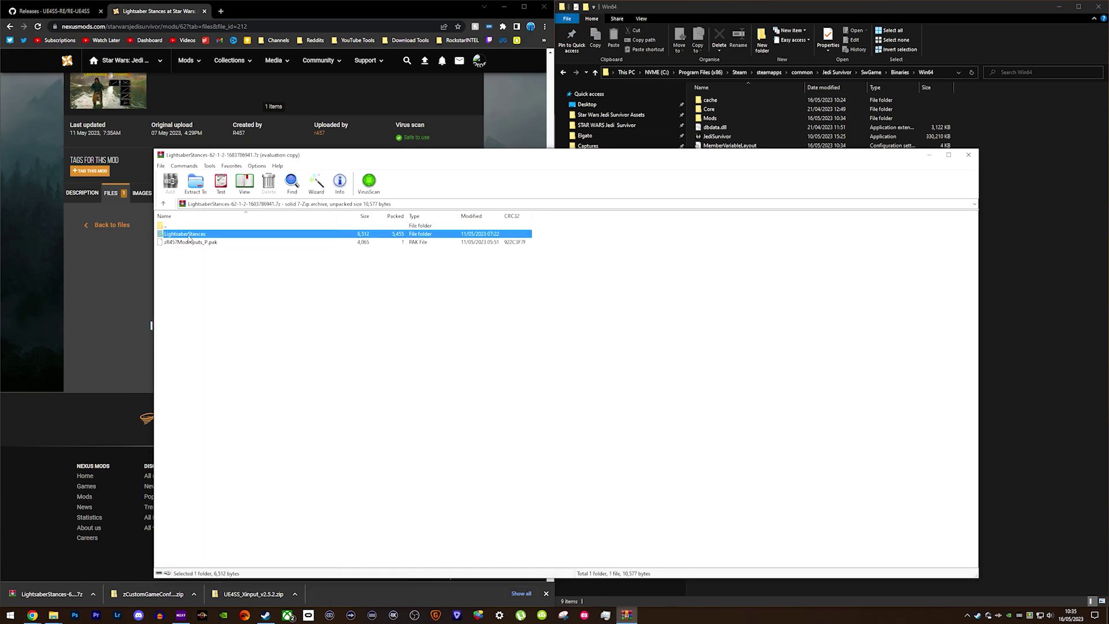
{"action": "left_click_drag", "start_coordinate": [613, 159], "coordinate": [721, 119]}
{"action": "double_click", "coordinate": [722, 119]}
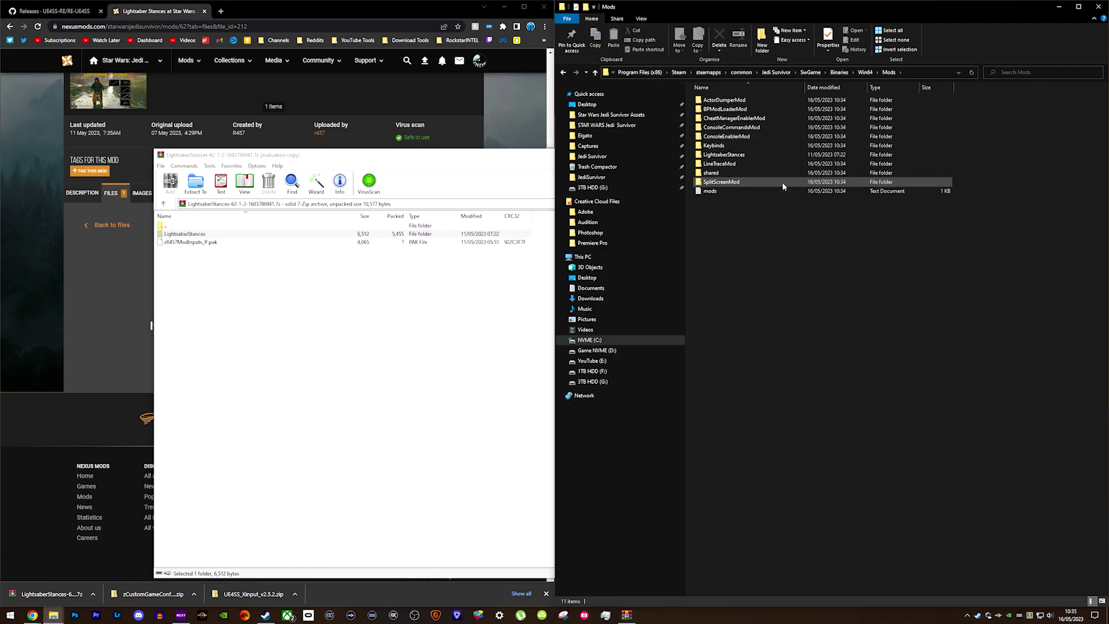
{"action": "key", "text": "BackSpace"}
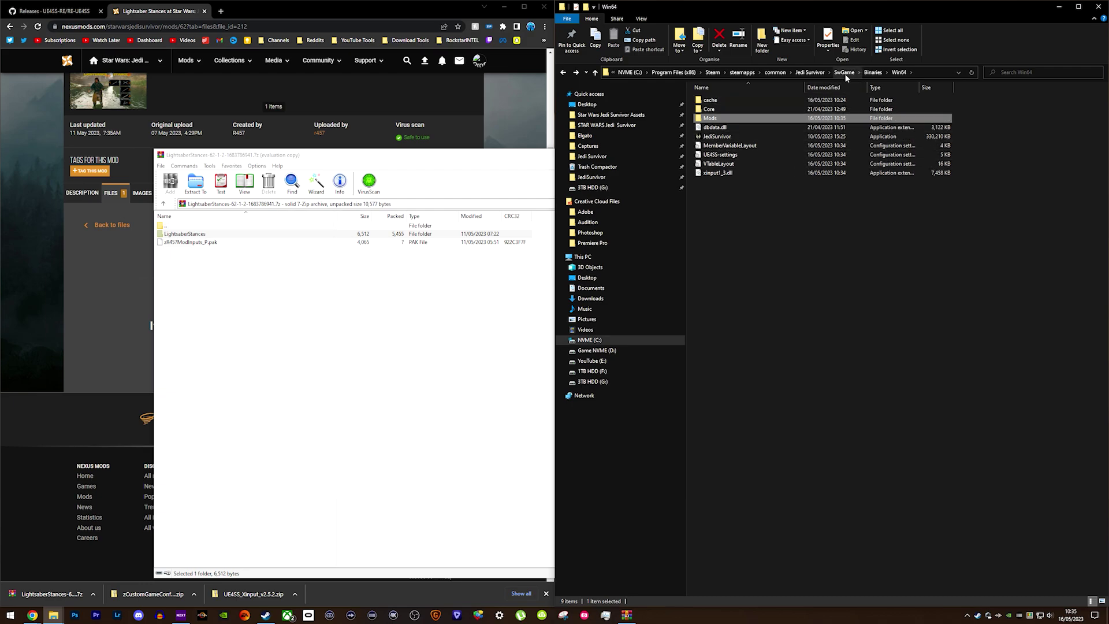
{"action": "key", "text": "BackSpace"}
{"action": "key", "text": "BackSpace"}
Copy zR457ModInputs_P.pak into SwGame\Content\Paks, then delete it again
{"action": "double_click", "coordinate": [752, 108]}
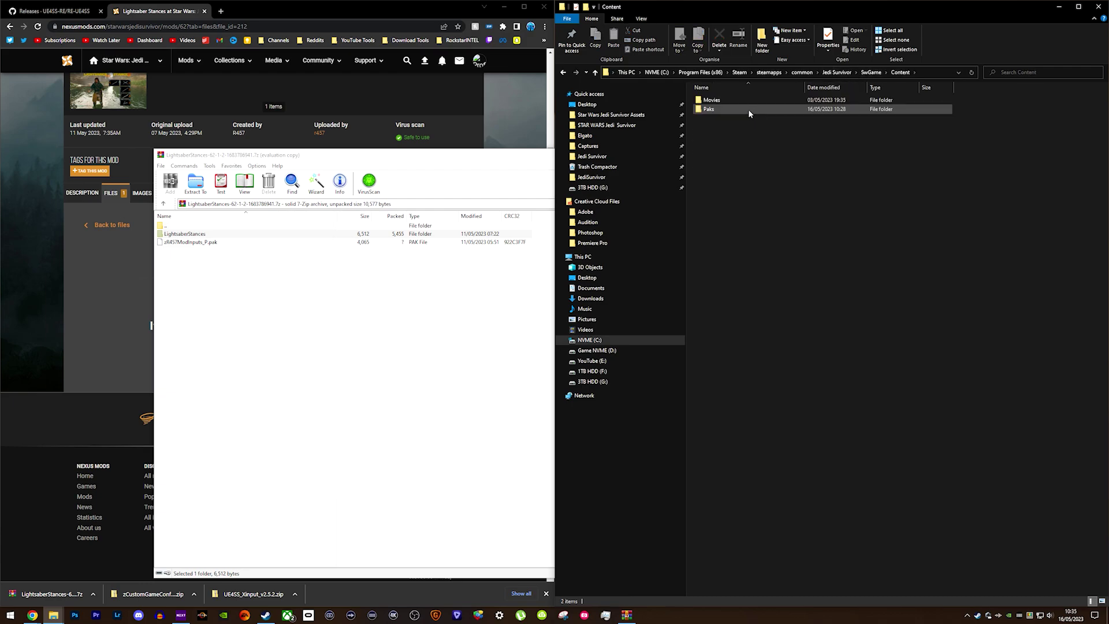
{"action": "double_click", "coordinate": [748, 109]}
{"action": "left_click", "coordinate": [179, 242]}
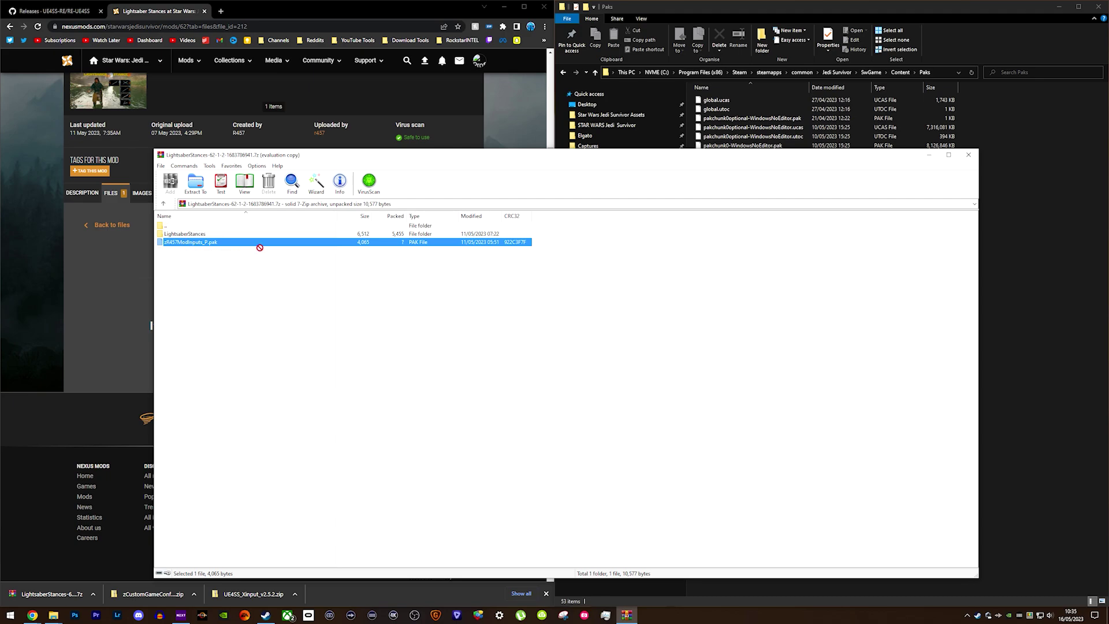
{"action": "left_click_drag", "start_coordinate": [995, 408], "coordinate": [1020, 415]}
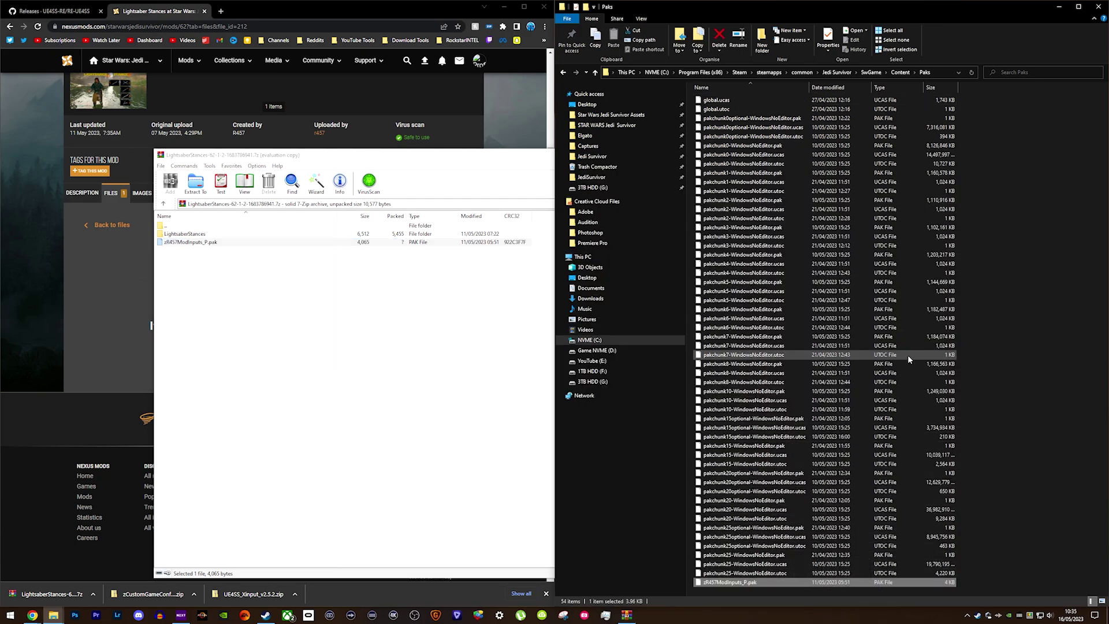
{"action": "right_click", "coordinate": [729, 583]}
{"action": "left_click", "coordinate": [746, 556]}
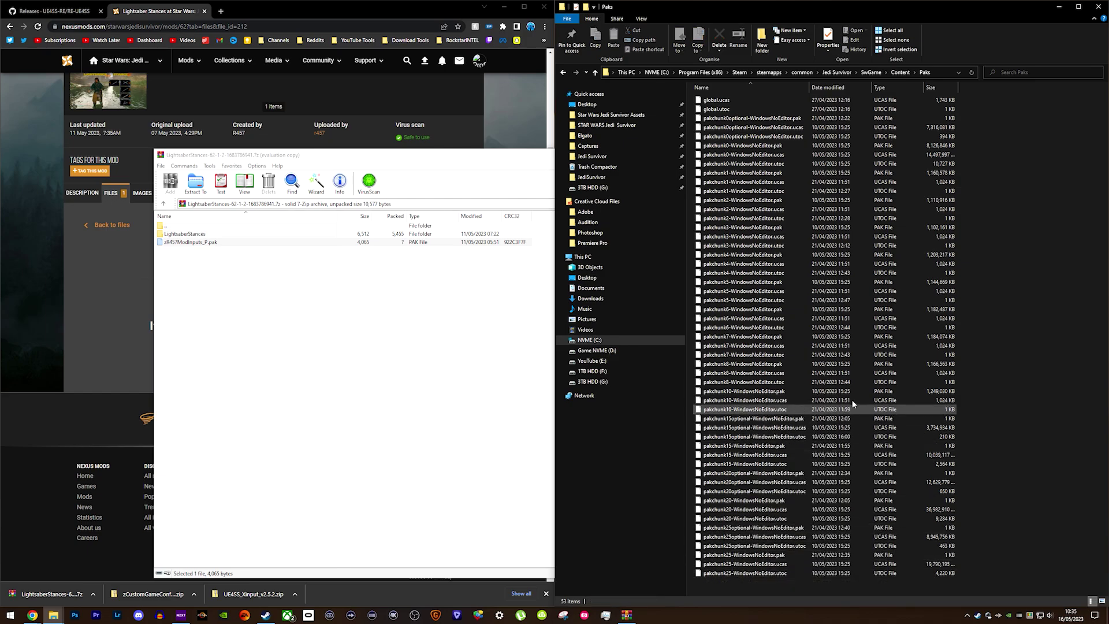
In Binaries\Win64, select Mods, MemberVariableLayout, UE4SS-settings, VTableLayout and xinput1_3.dll
{"action": "key", "text": "BackSpace"}
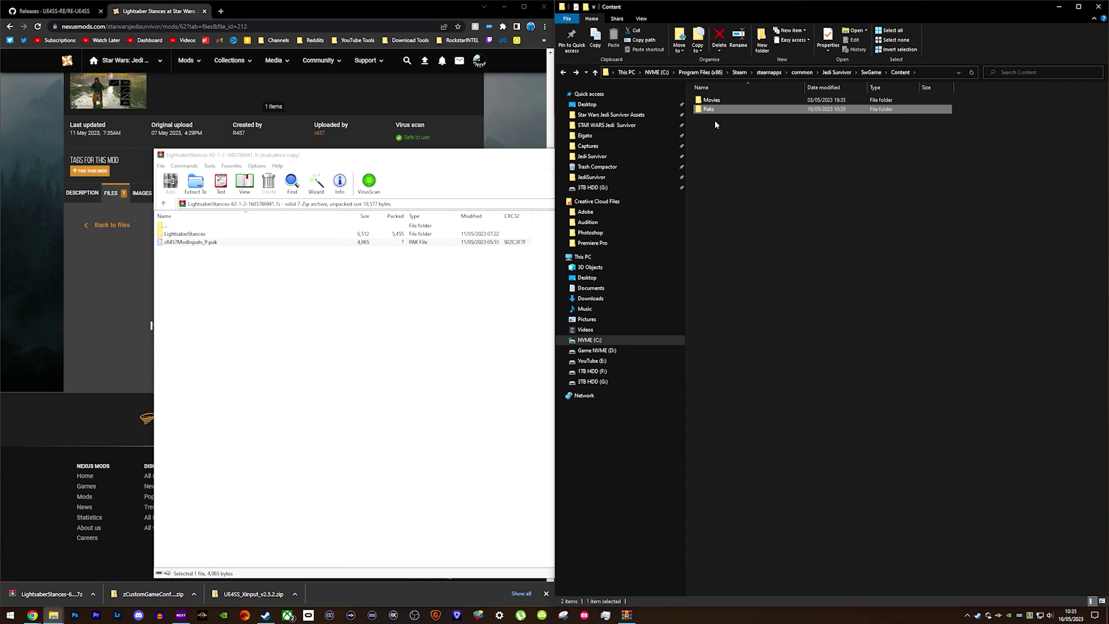
{"action": "double_click", "coordinate": [732, 102]}
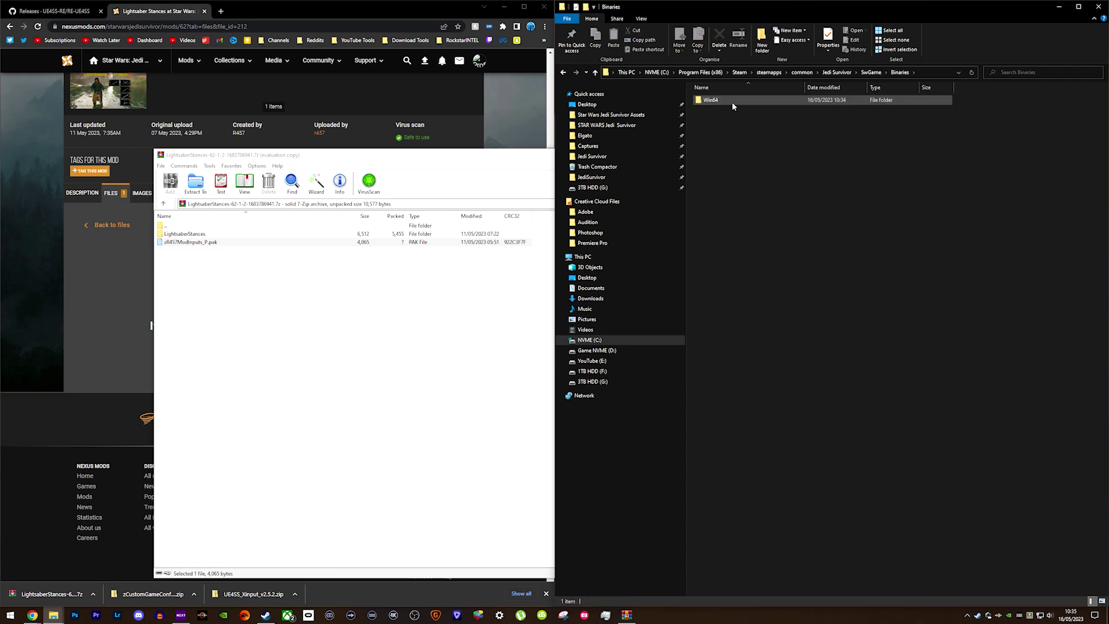
{"action": "double_click", "coordinate": [733, 102]}
{"action": "left_click", "coordinate": [711, 118]}
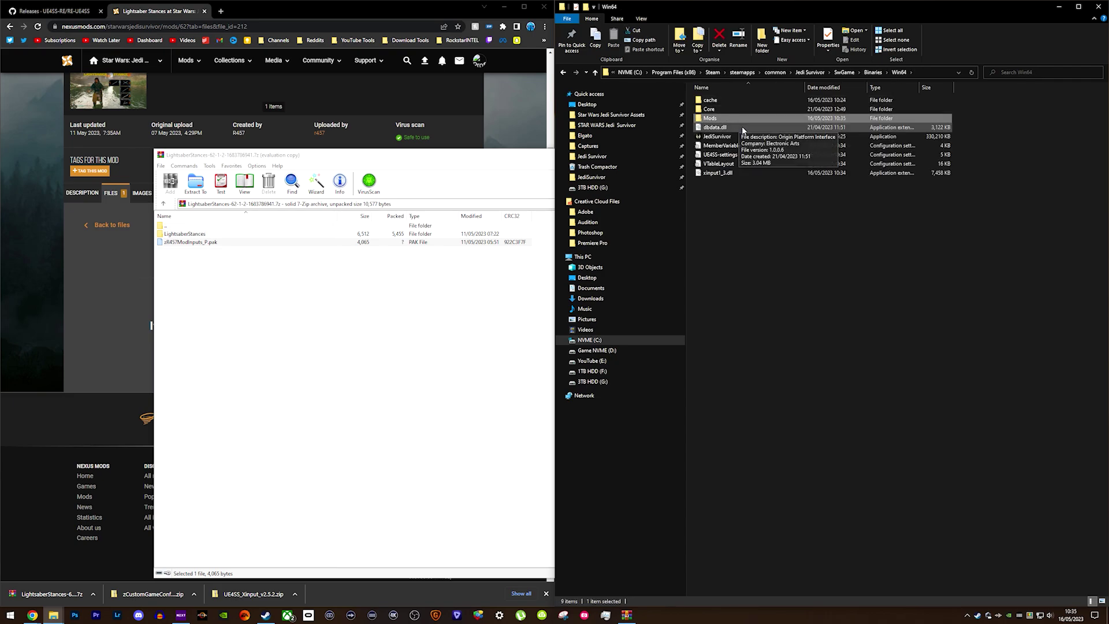
{"action": "left_click", "coordinate": [729, 145]}
{"action": "left_click", "coordinate": [746, 154], "text": "shift"}
{"action": "left_click", "coordinate": [746, 162], "text": "ctrl"}
{"action": "left_click", "coordinate": [744, 172], "text": "ctrl"}
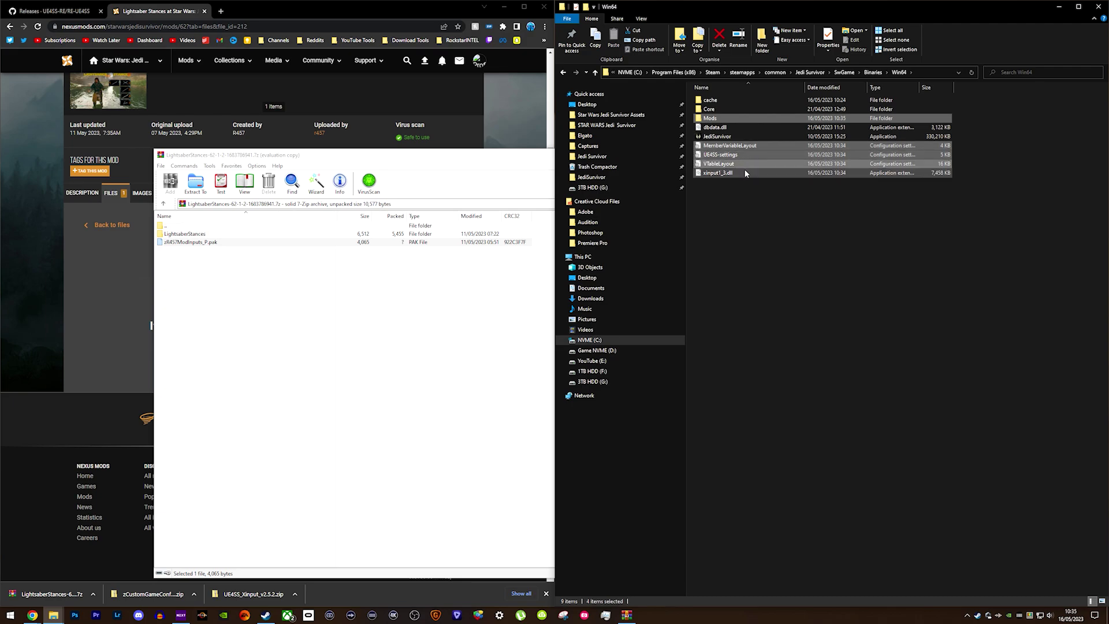
{"action": "right_click", "coordinate": [745, 173]}
Delete the five UE4SS loader items, then check the stance bindings under Options > Controller in-game
{"action": "left_click", "coordinate": [790, 302]}
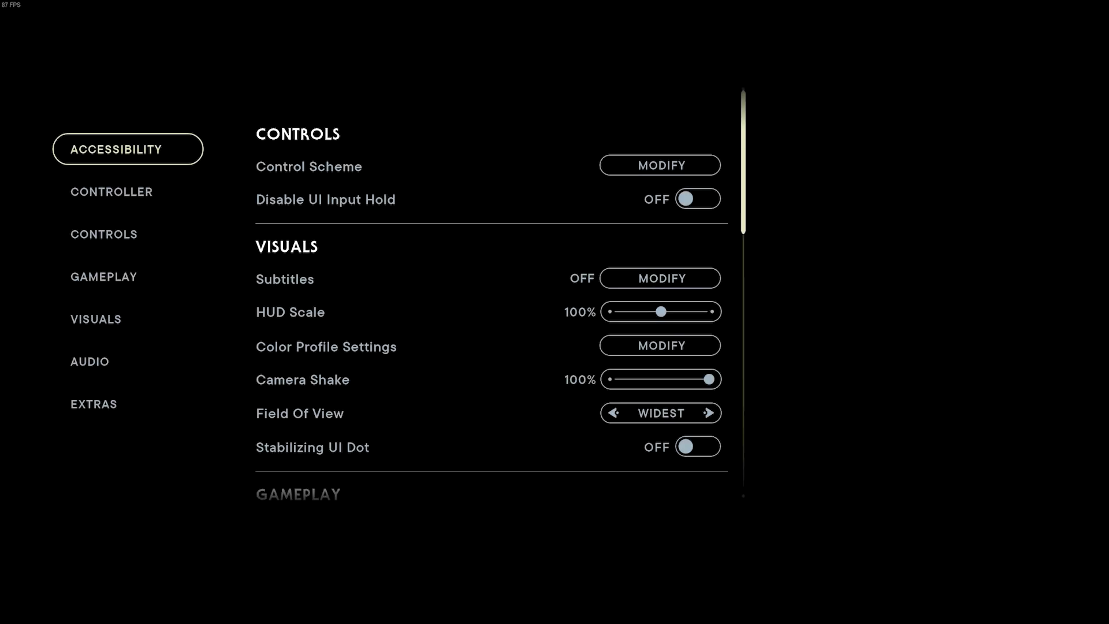
{"action": "key", "text": "Down"}
{"action": "key", "text": "Return"}
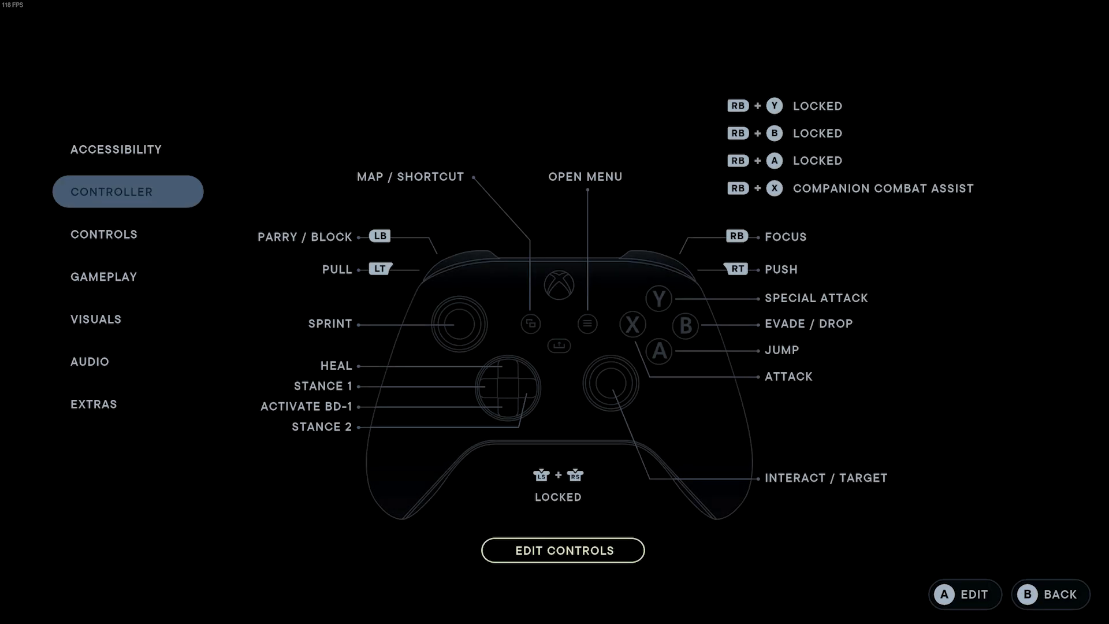
{"action": "key", "text": "Return"}
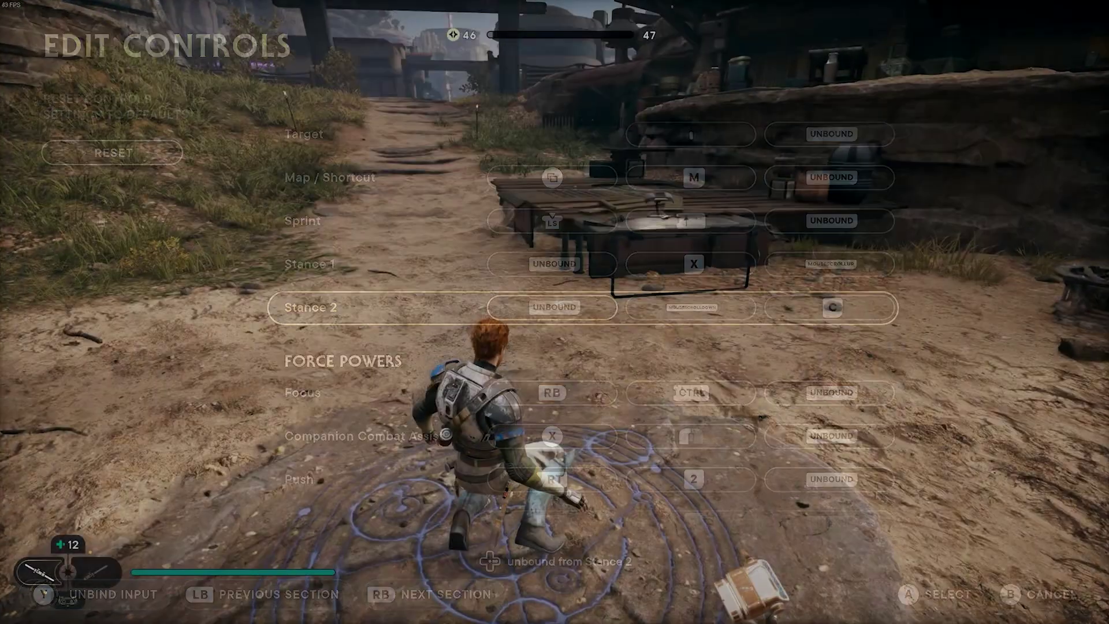
Meditate and switch Cal's lightsaber stance to Single
{"action": "key", "text": "e"}
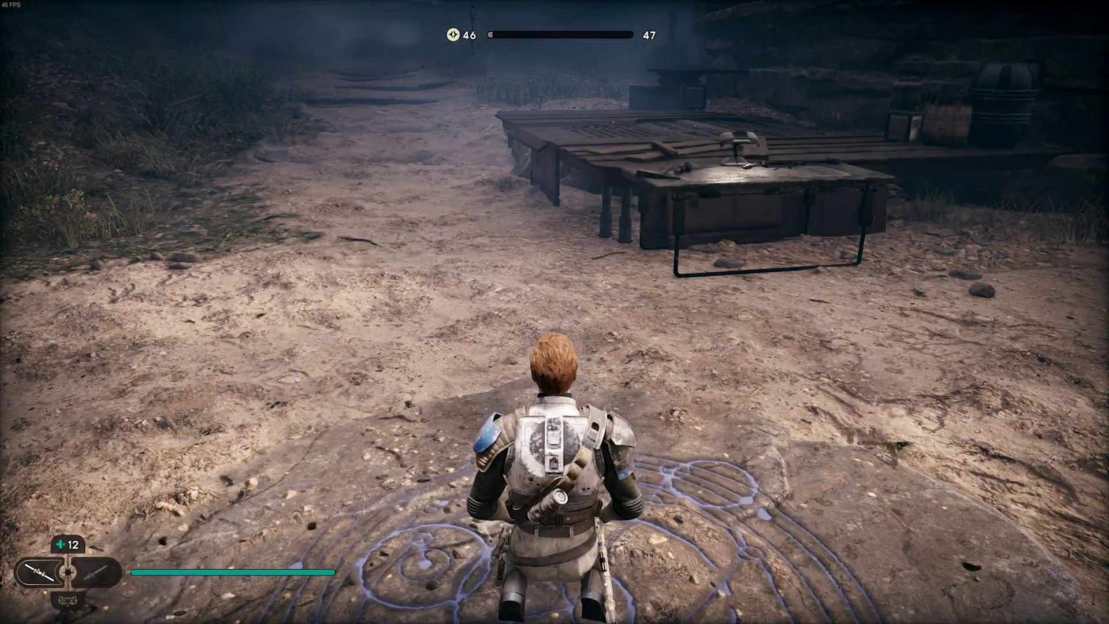
{"action": "key", "text": "Return"}
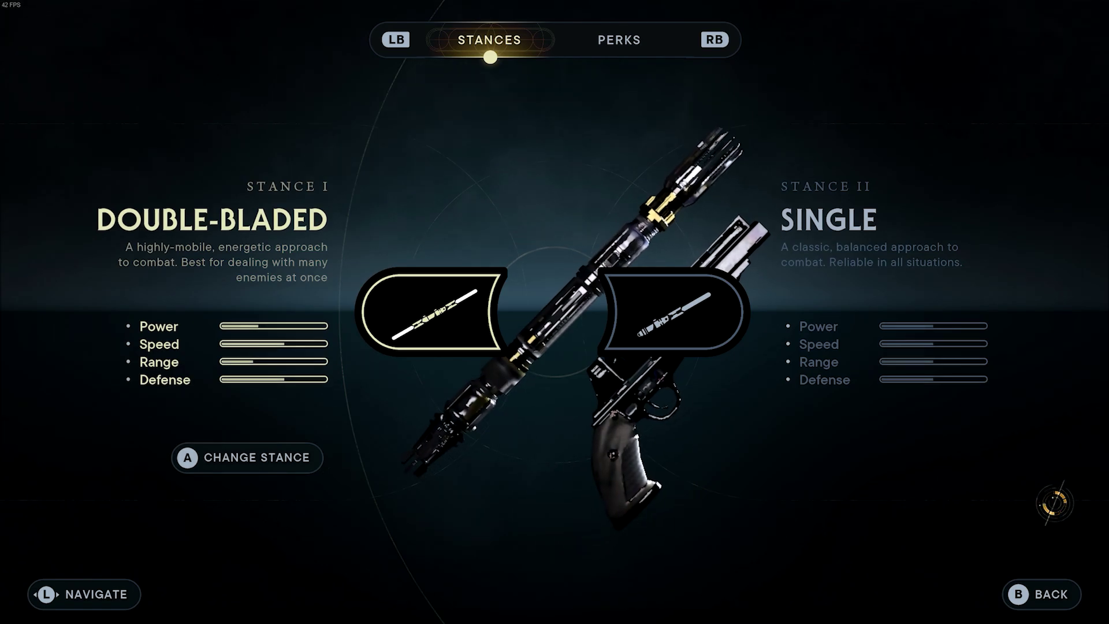
{"action": "key", "text": "Up"}
{"action": "key", "text": "Return"}
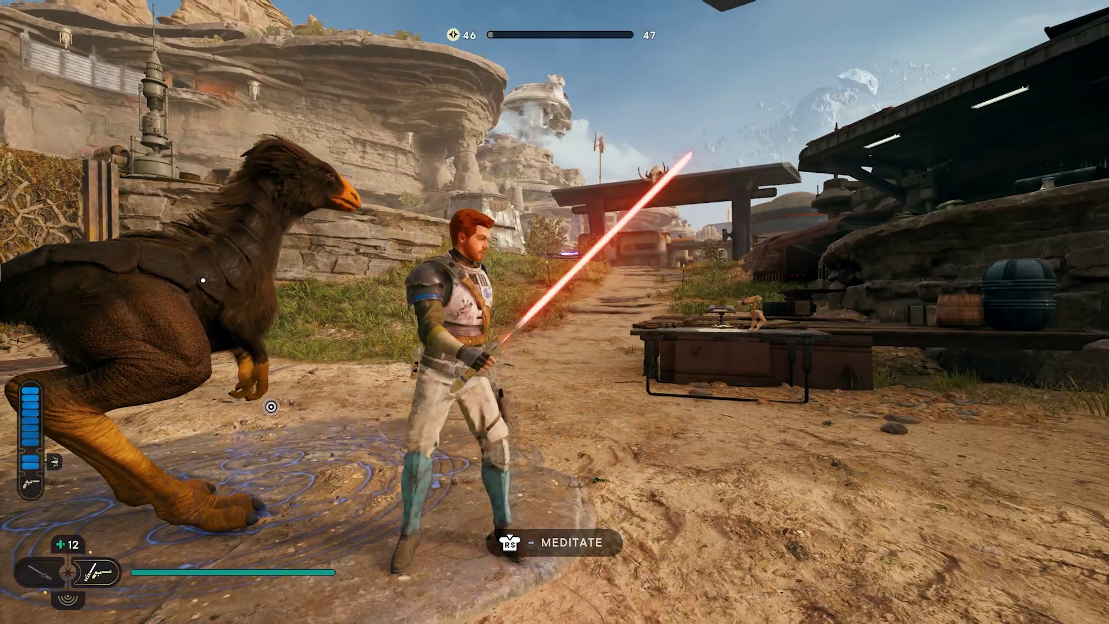